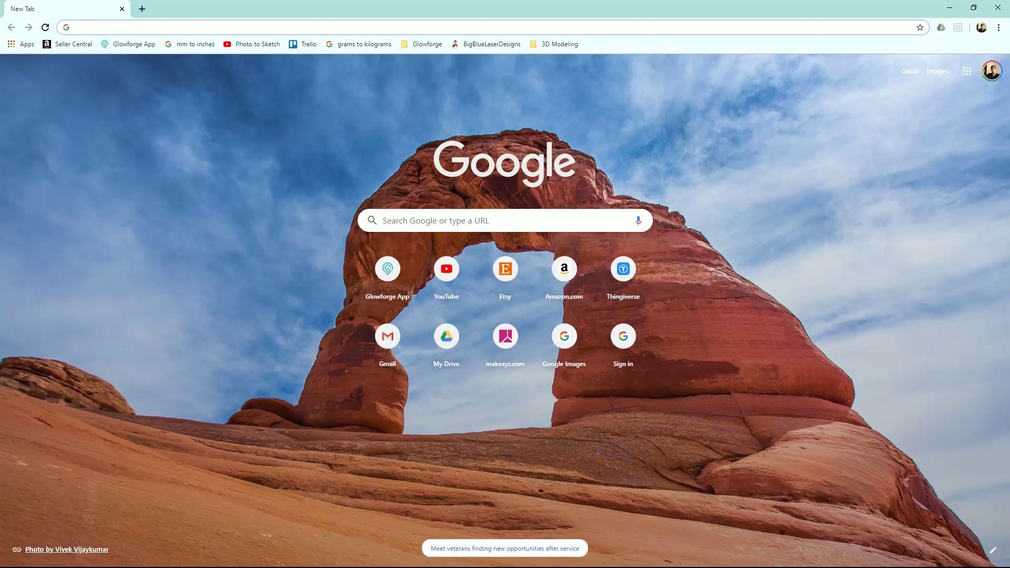
Load app.glowforge.com in Chrome to reach the Glowforge Design Library.
{"action": "type", "text": "app."}
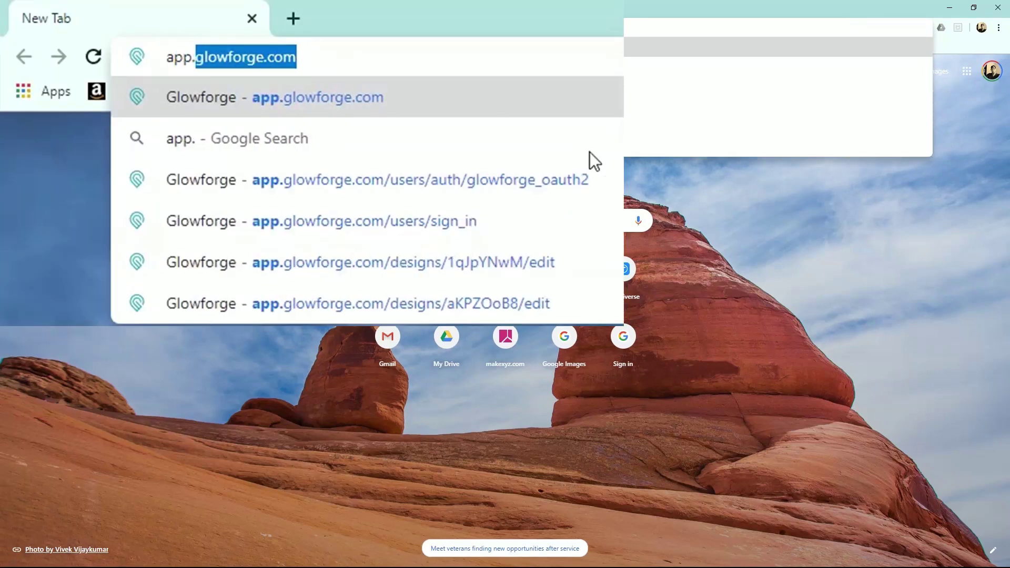
{"action": "type", "text": "glowforge.com"}
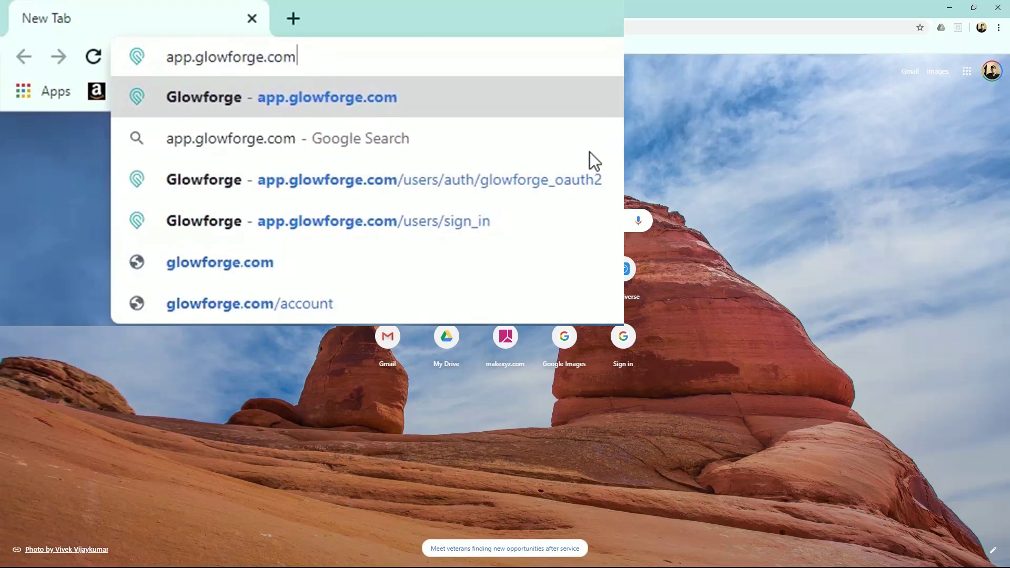
{"action": "key", "text": "Return"}
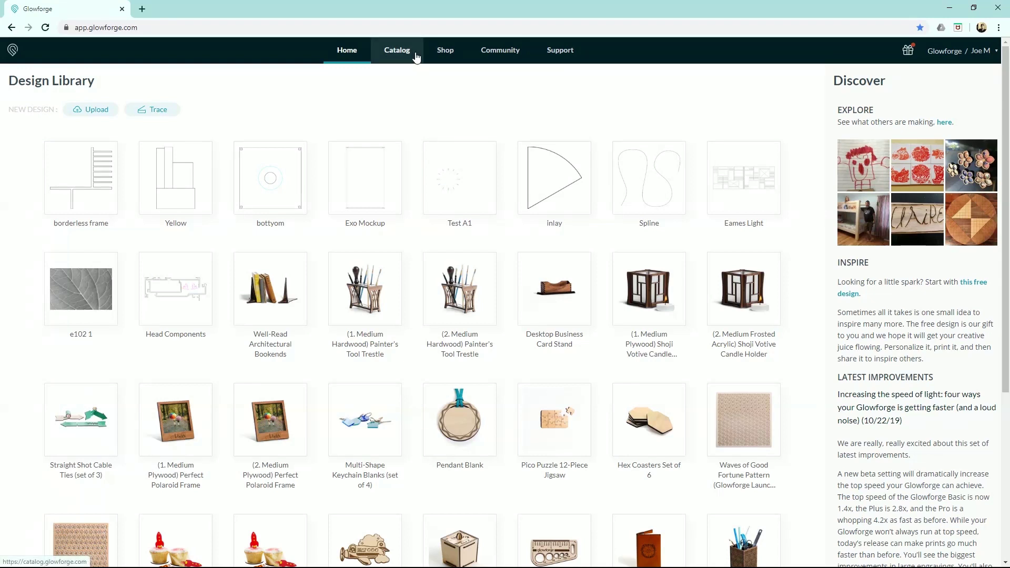
Scroll the Design Library and open the '(Medium Draftboard) Gift of Good Measure' design.
{"action": "mouse_move", "coordinate": [194, 154]}
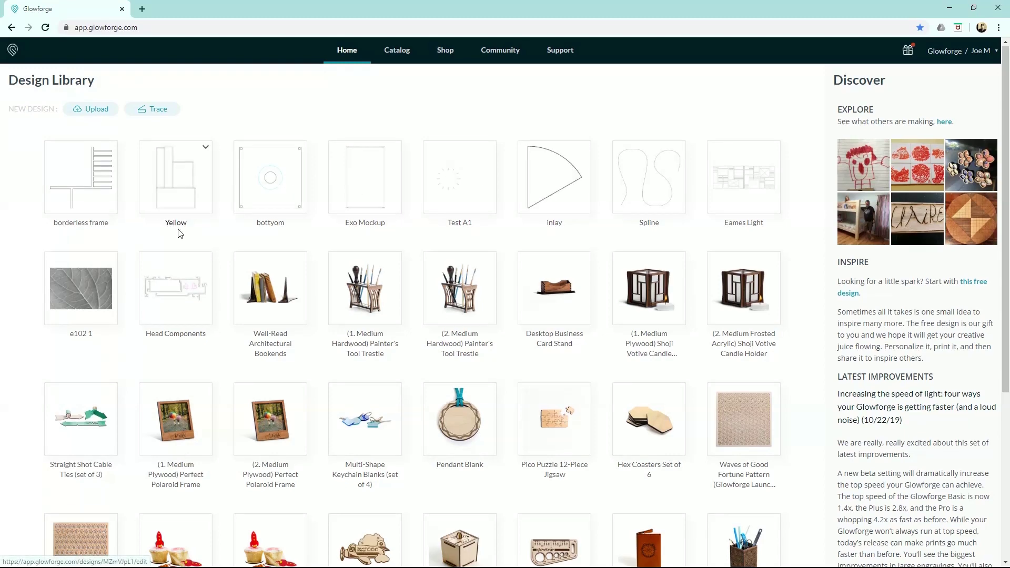
{"action": "scroll", "coordinate": [176, 227], "scroll_direction": "down", "scroll_amount": 5}
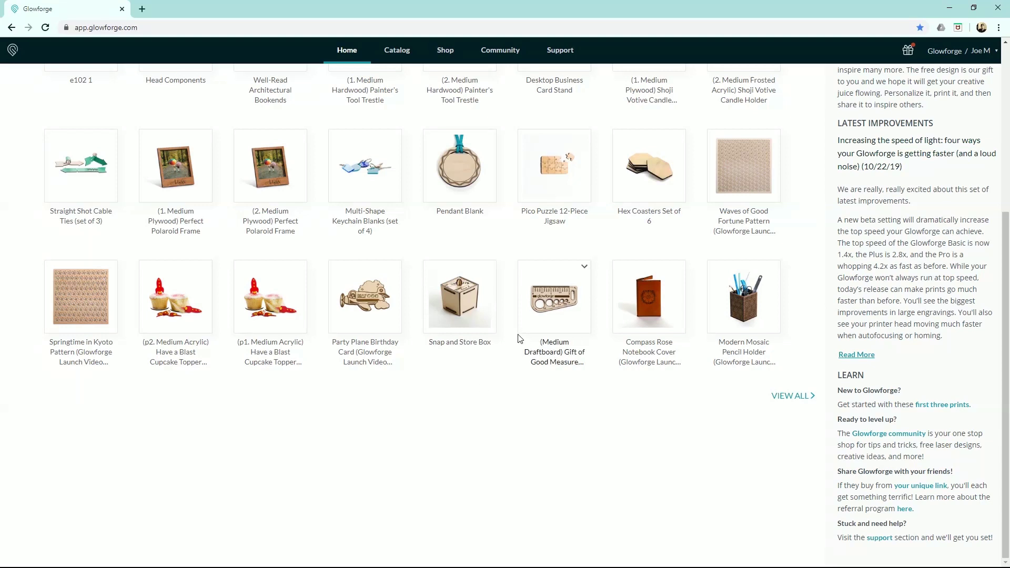
{"action": "left_click", "coordinate": [560, 304]}
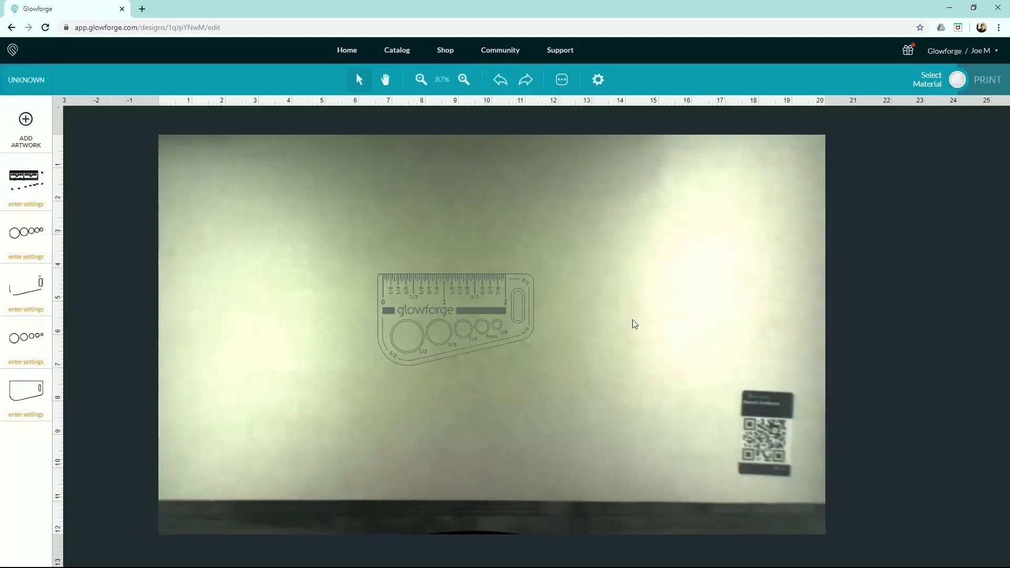
Drag the ruler gauge up and left on the bed, then zoom and pan to reframe the view.
{"action": "left_click_drag", "start_coordinate": [458, 344], "coordinate": [391, 318]}
{"action": "left_click", "coordinate": [394, 368]}
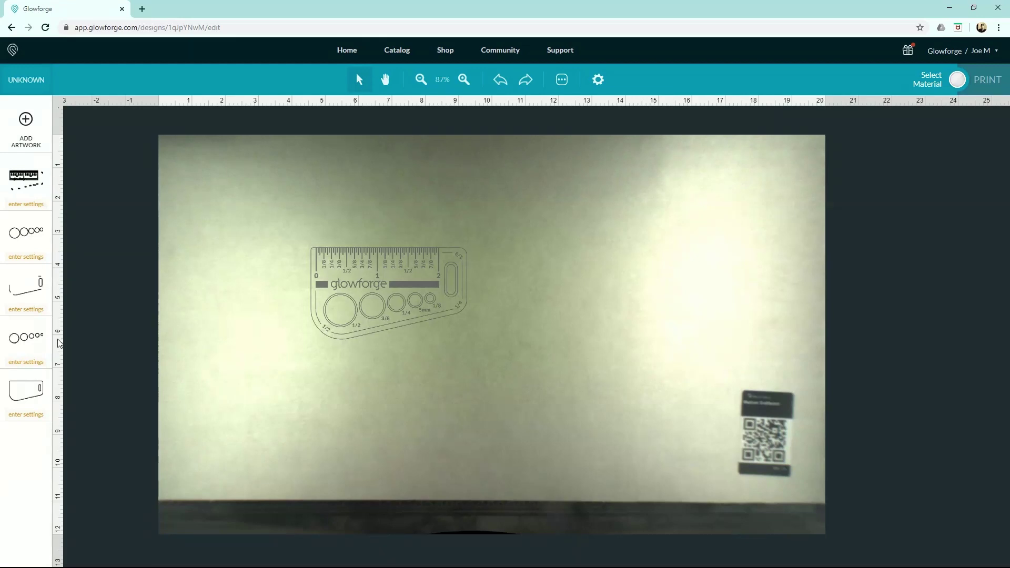
{"action": "scroll", "coordinate": [59, 344], "scroll_direction": "down", "scroll_amount": 1}
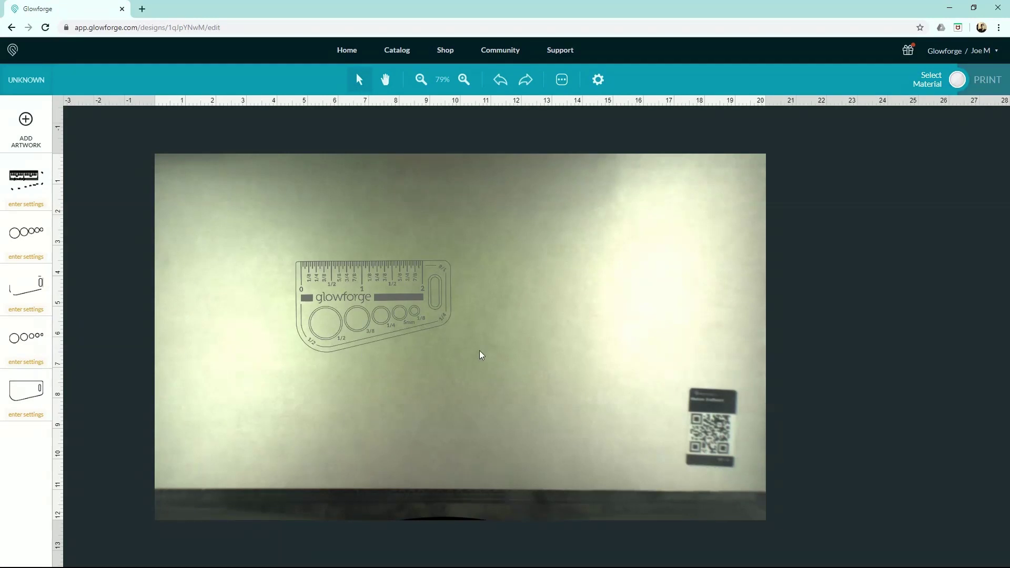
{"action": "scroll", "coordinate": [490, 317], "scroll_direction": "down", "scroll_amount": 3}
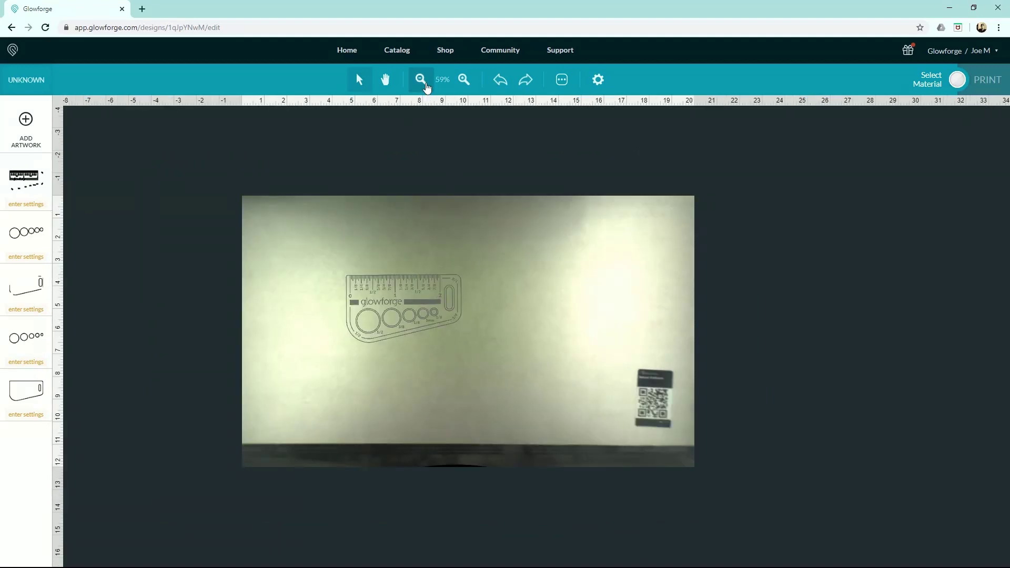
{"action": "left_click", "coordinate": [420, 80]}
{"action": "left_click", "coordinate": [464, 79]}
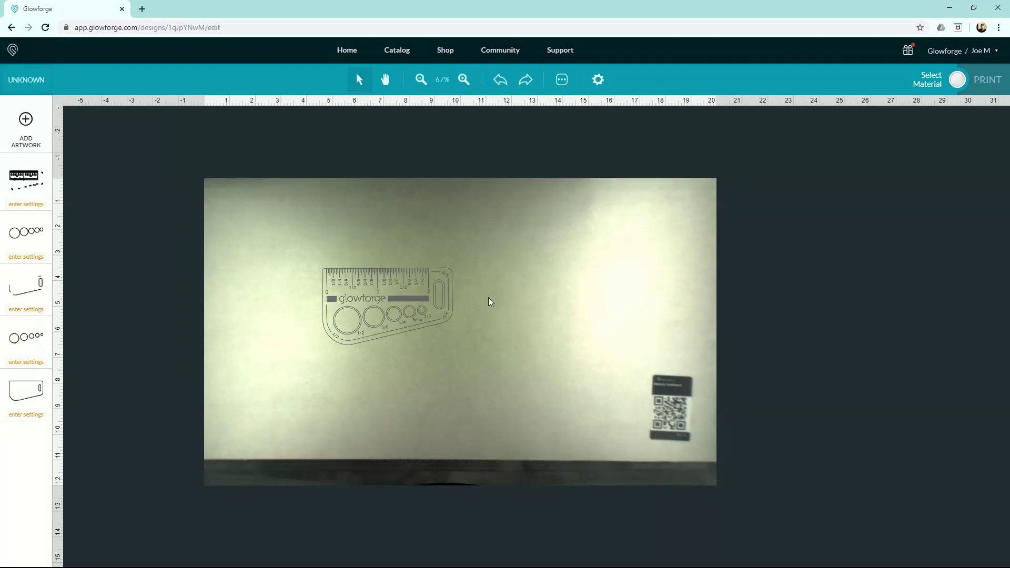
{"action": "key", "text": "space"}
{"action": "mouse_move", "coordinate": [514, 302]}
{"action": "left_mouse_down"}
{"action": "mouse_move", "coordinate": [475, 266]}
{"action": "mouse_move", "coordinate": [498, 268]}
{"action": "mouse_move", "coordinate": [506, 305]}
{"action": "left_mouse_up"}
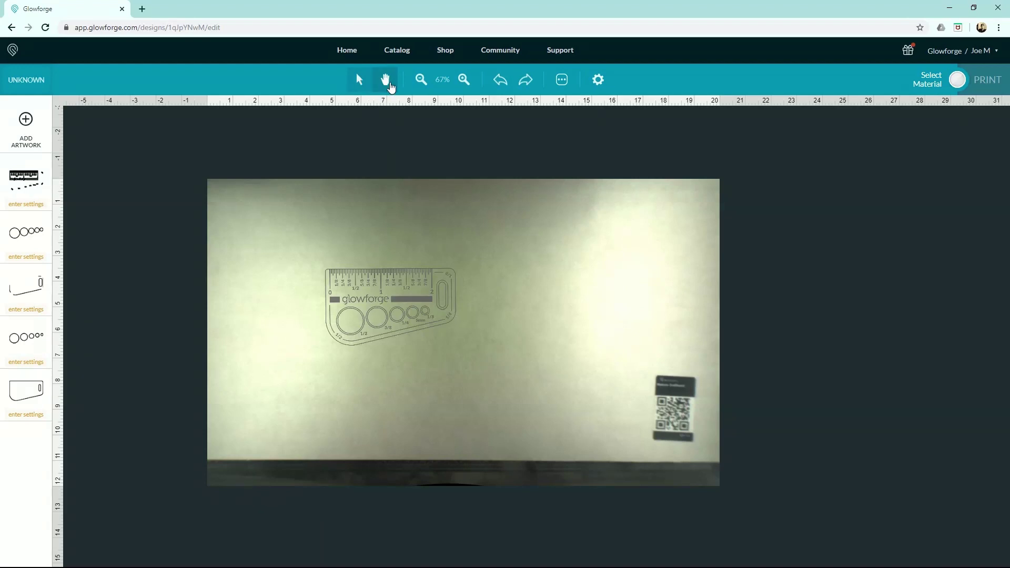
{"action": "left_click", "coordinate": [390, 83]}
{"action": "mouse_move", "coordinate": [462, 225]}
{"action": "left_mouse_down"}
{"action": "mouse_move", "coordinate": [421, 225]}
{"action": "mouse_move", "coordinate": [452, 232]}
{"action": "left_mouse_up"}
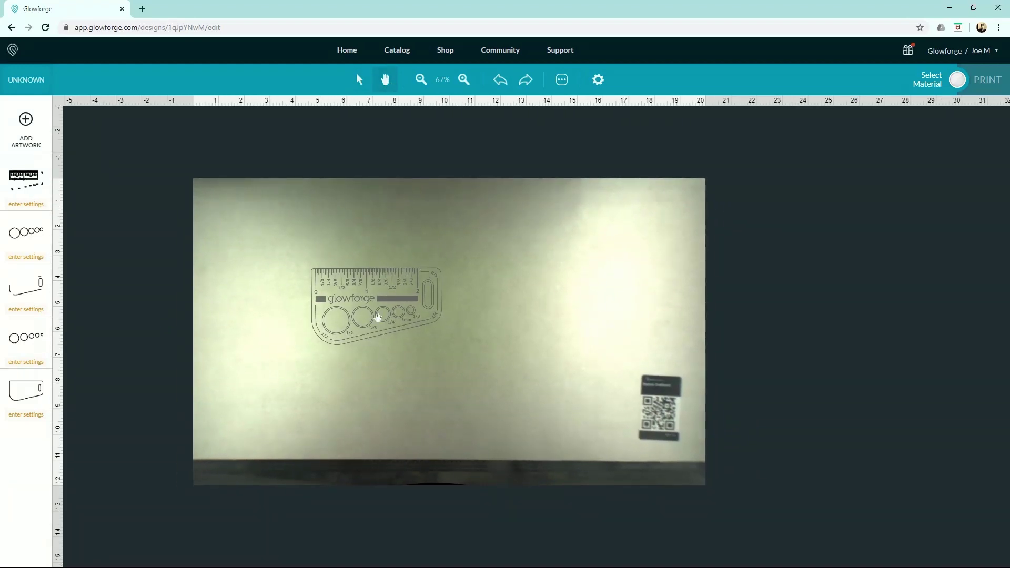
Reposition, enlarge and slightly tilt the ruler gauge on the material.
{"action": "left_click", "coordinate": [361, 86]}
{"action": "left_click_drag", "start_coordinate": [421, 294], "coordinate": [486, 253]}
{"action": "mouse_move", "coordinate": [330, 350]}
{"action": "left_mouse_down"}
{"action": "mouse_move", "coordinate": [391, 315]}
{"action": "mouse_move", "coordinate": [337, 346]}
{"action": "left_mouse_up"}
{"action": "mouse_move", "coordinate": [410, 244]}
{"action": "left_mouse_down"}
{"action": "mouse_move", "coordinate": [441, 248]}
{"action": "mouse_move", "coordinate": [411, 243]}
{"action": "mouse_move", "coordinate": [457, 266]}
{"action": "mouse_move", "coordinate": [404, 241]}
{"action": "mouse_move", "coordinate": [408, 235]}
{"action": "left_mouse_up"}
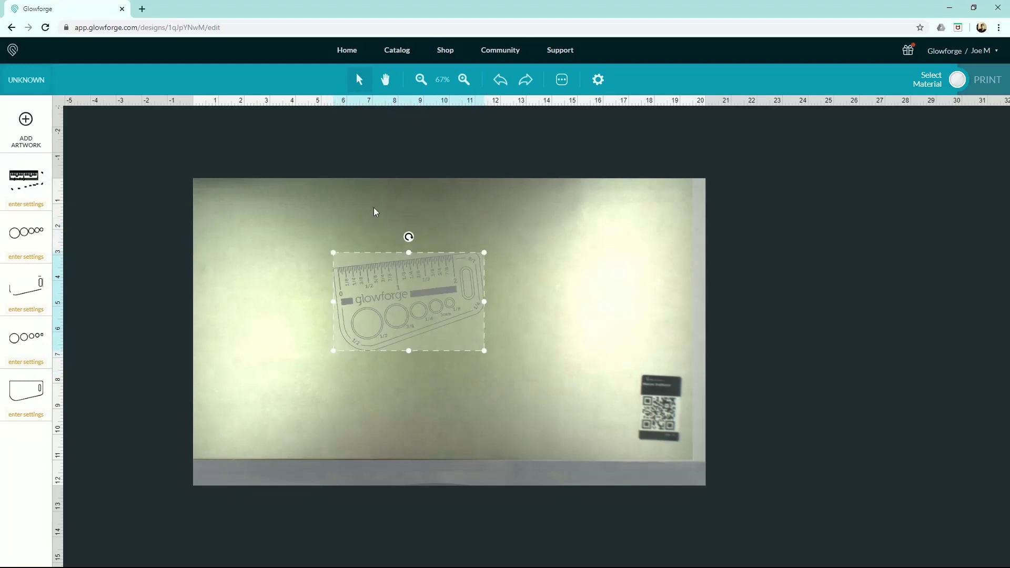
Duplicate the ruler gauge and place the copy to the right of the original.
{"action": "key", "text": "ctrl+c"}
{"action": "key", "text": "ctrl+v"}
{"action": "left_click_drag", "start_coordinate": [436, 310], "coordinate": [571, 315]}
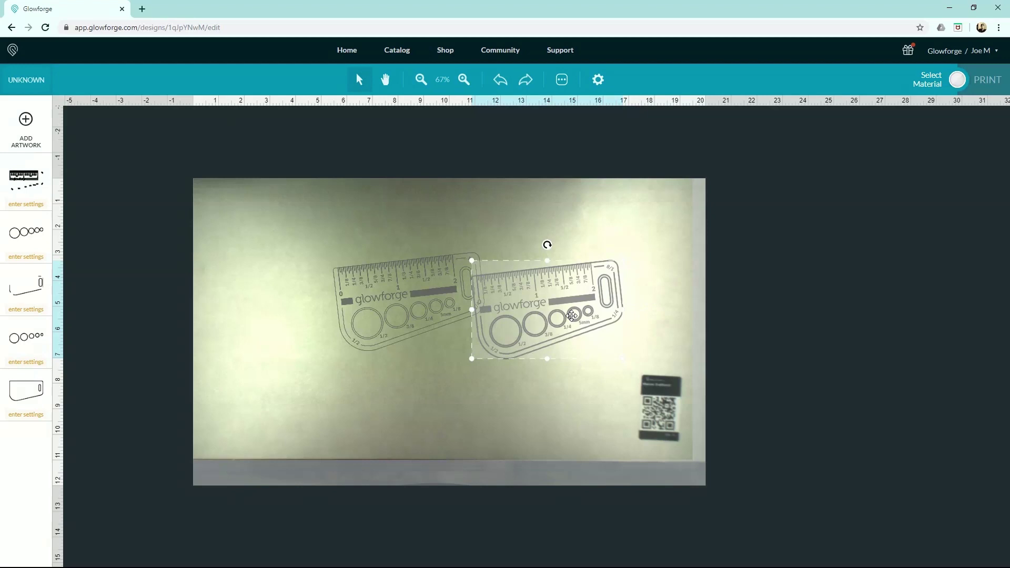
{"action": "key", "text": "ctrl+z"}
{"action": "key", "text": "ctrl+z"}
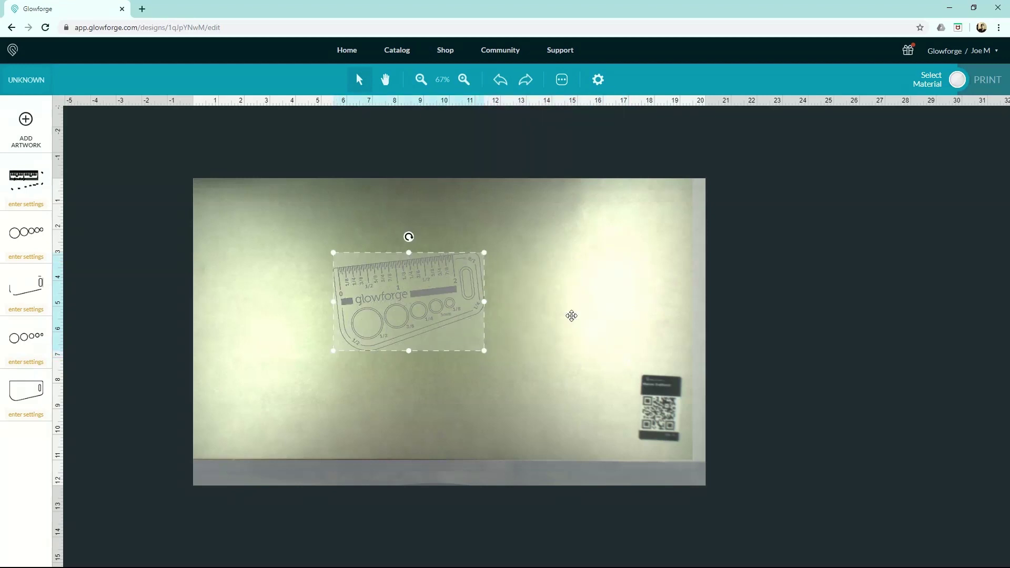
{"action": "key", "text": "ctrl+shift+z"}
{"action": "key", "text": "ctrl+shift+z"}
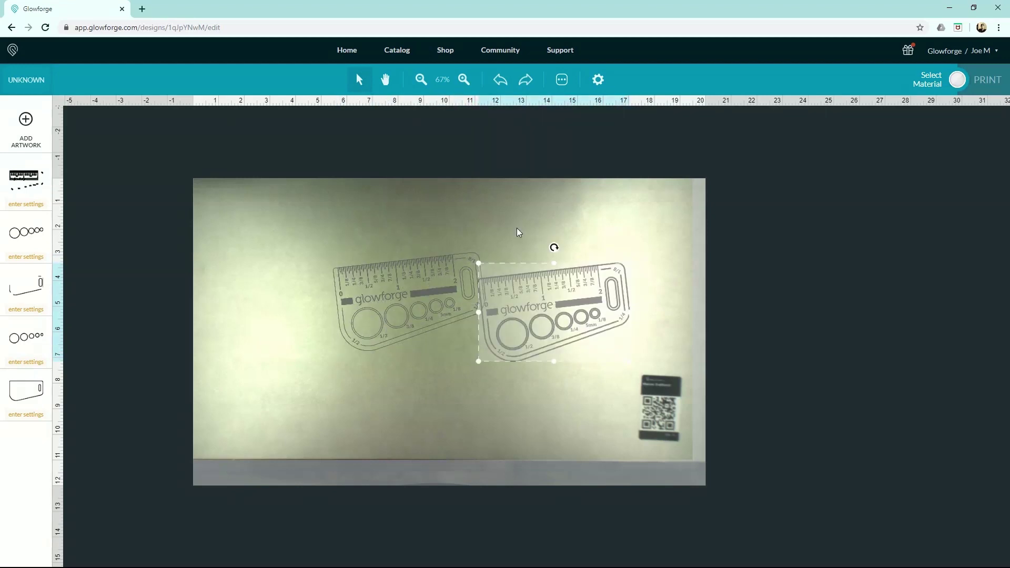
{"action": "left_click", "coordinate": [500, 82]}
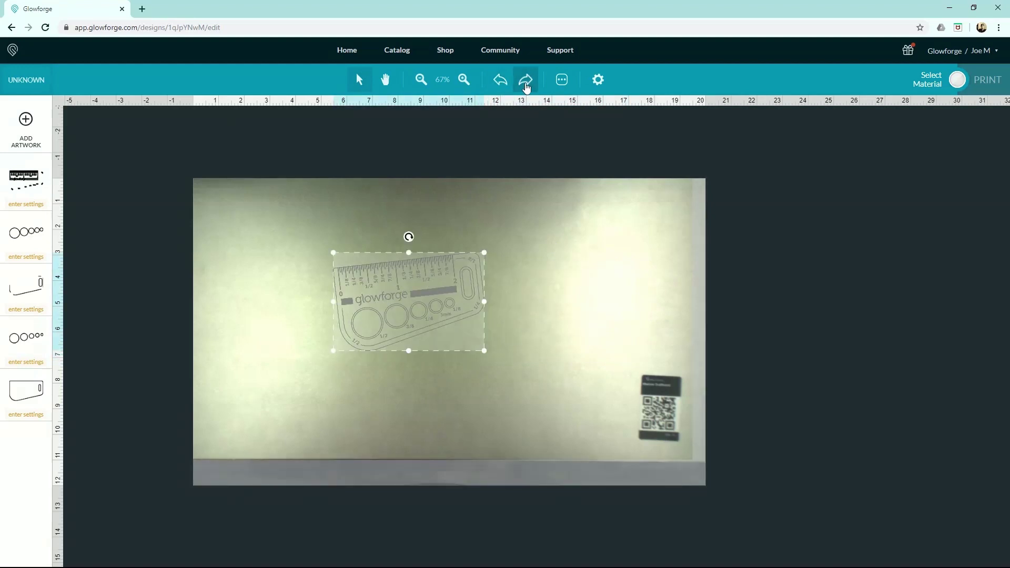
{"action": "left_click", "coordinate": [525, 90]}
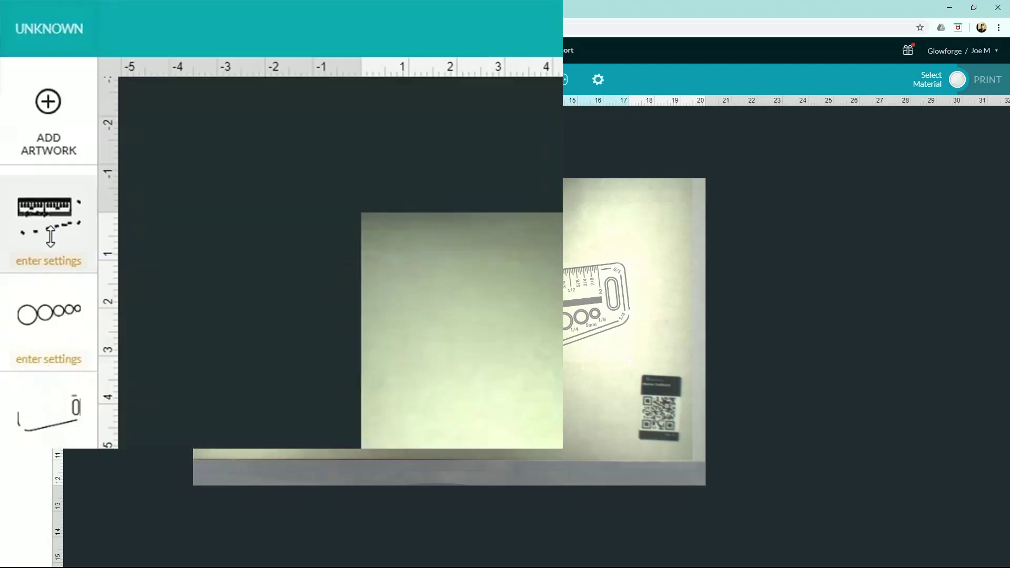
{"action": "left_click", "coordinate": [27, 191]}
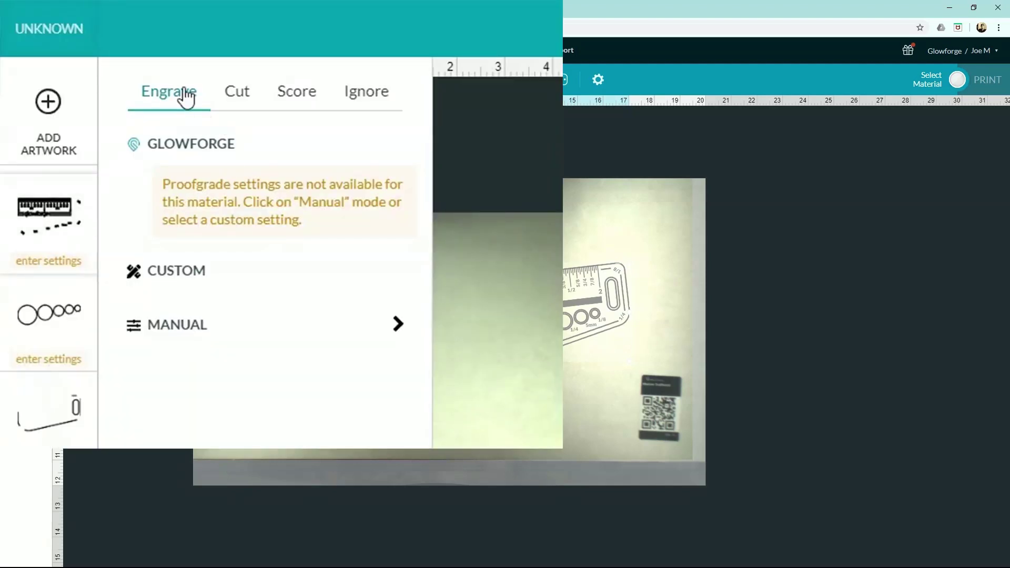
Preview the Cut, Score and Ignore options, then set the first step's engrave to manual settings.
{"action": "left_click", "coordinate": [248, 104]}
{"action": "left_click", "coordinate": [301, 107]}
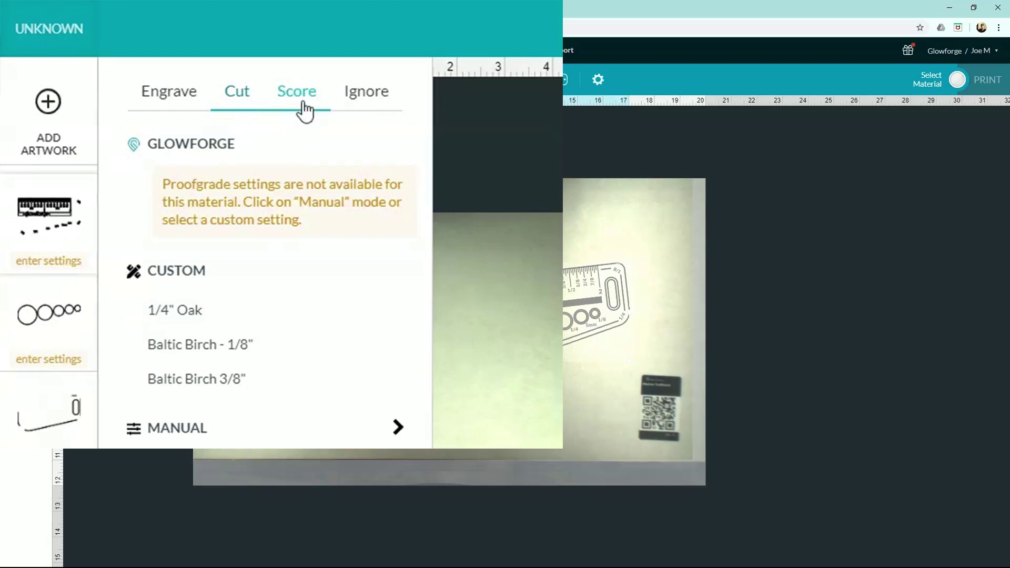
{"action": "left_click", "coordinate": [376, 108]}
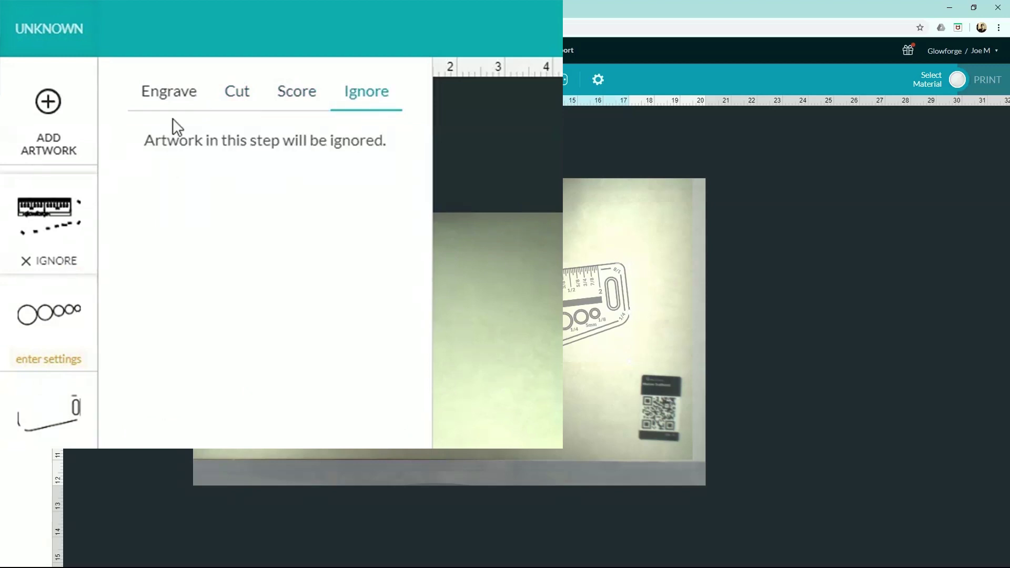
{"action": "left_click", "coordinate": [180, 102]}
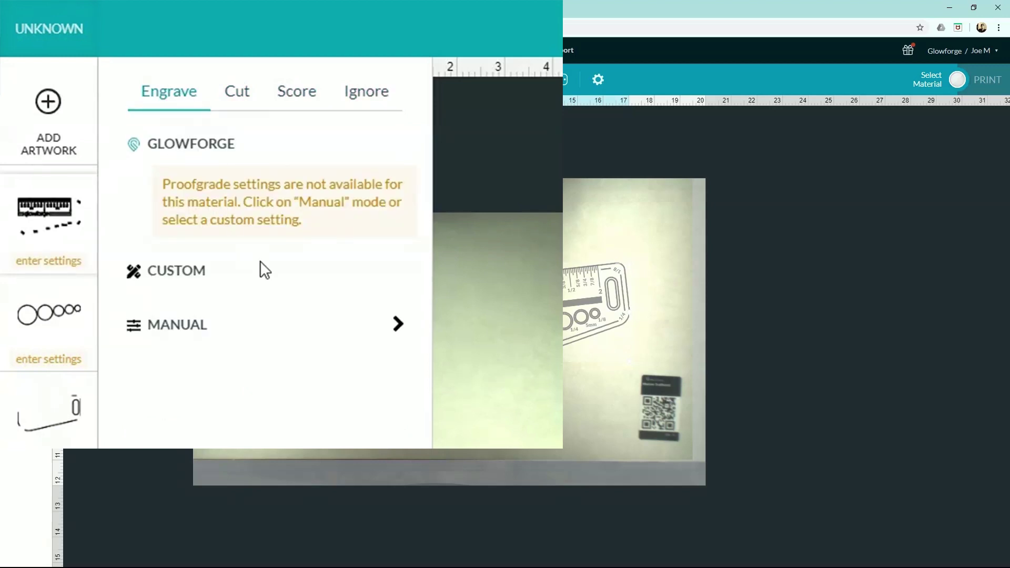
{"action": "left_click", "coordinate": [403, 338]}
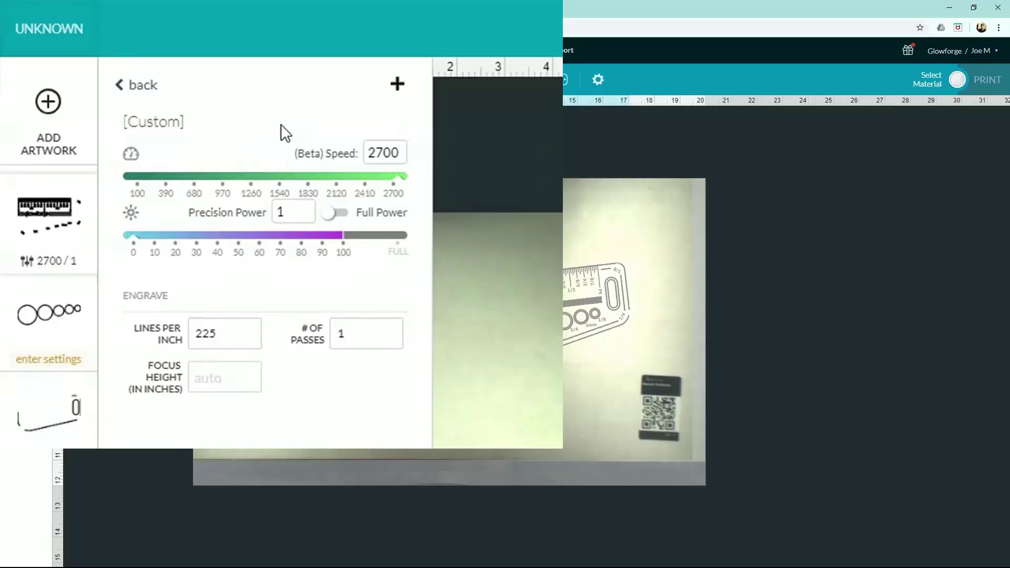
{"action": "left_click", "coordinate": [148, 178]}
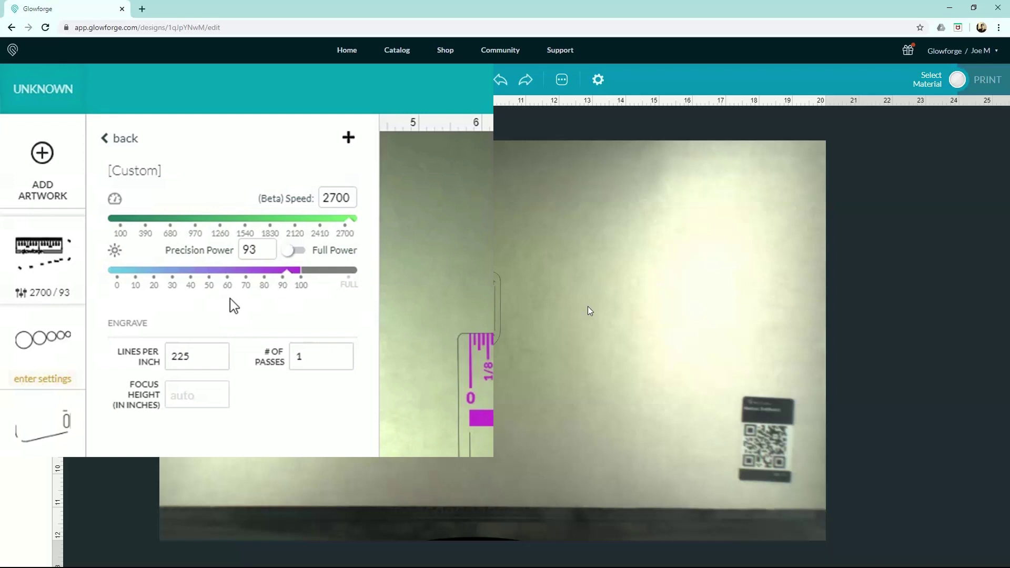
Set the engrave's precision power to 97 and lines per inch to 675.
{"action": "left_click", "coordinate": [130, 271]}
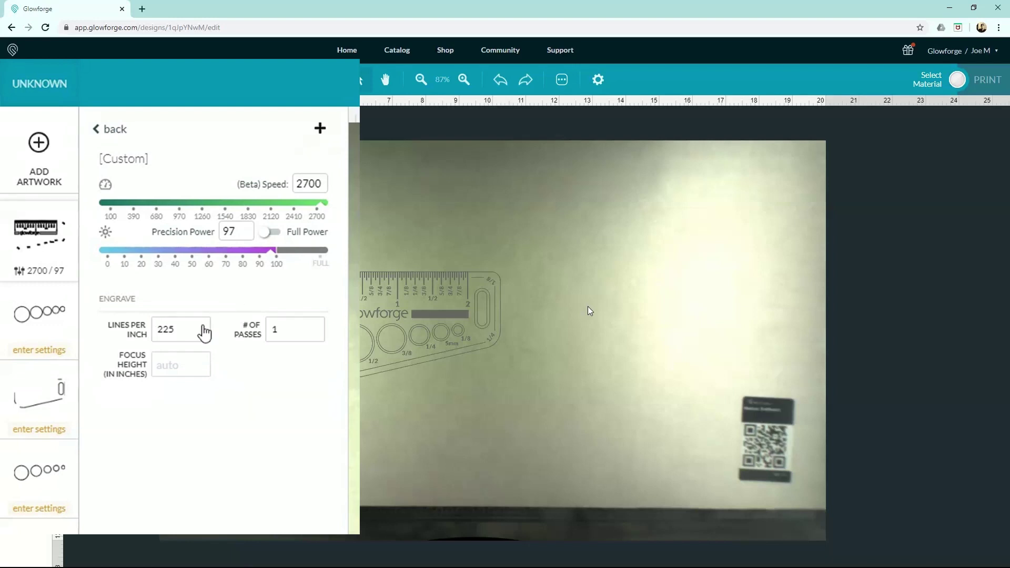
{"action": "left_click", "coordinate": [205, 330]}
{"action": "mouse_move", "coordinate": [205, 391]}
{"action": "left_mouse_down"}
{"action": "mouse_move", "coordinate": [206, 368]}
{"action": "mouse_move", "coordinate": [205, 408]}
{"action": "left_mouse_up"}
{"action": "left_click", "coordinate": [187, 420]}
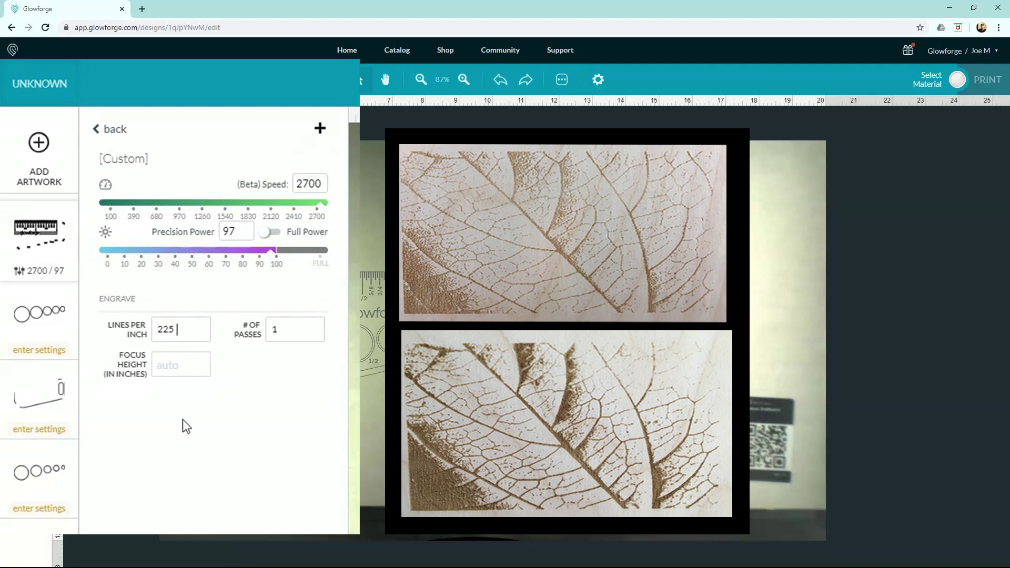
{"action": "left_click", "coordinate": [188, 333]}
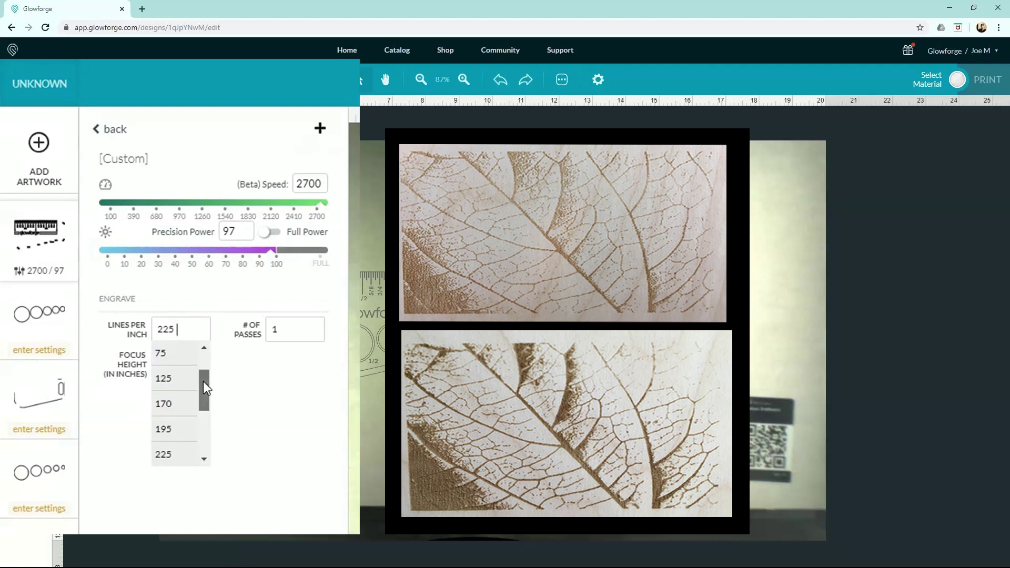
{"action": "left_click_drag", "start_coordinate": [203, 381], "coordinate": [207, 424]}
{"action": "left_click", "coordinate": [178, 430]}
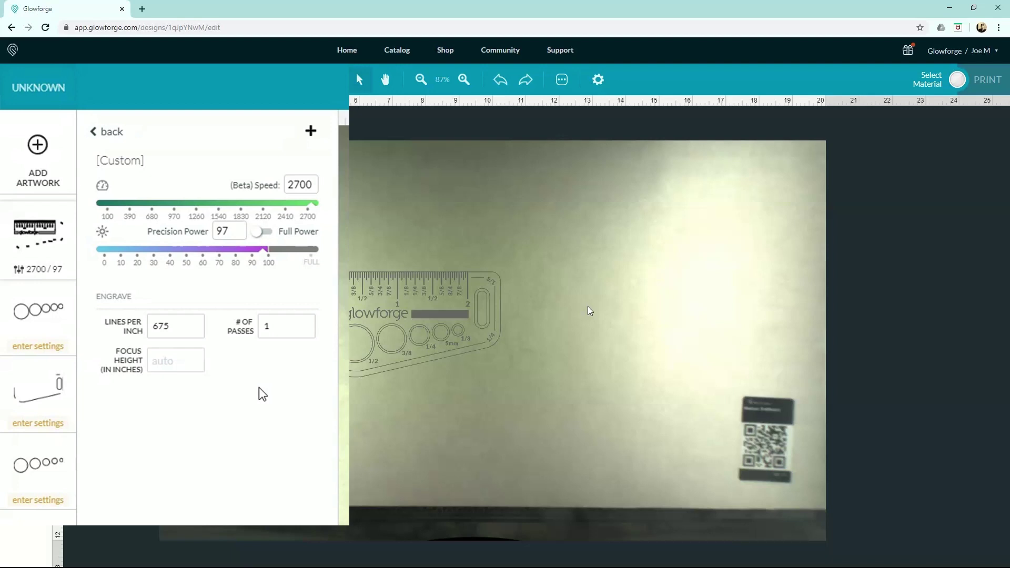
Keep the engrave at 1 pass after briefly trying 3 passes.
{"action": "left_click", "coordinate": [299, 329]}
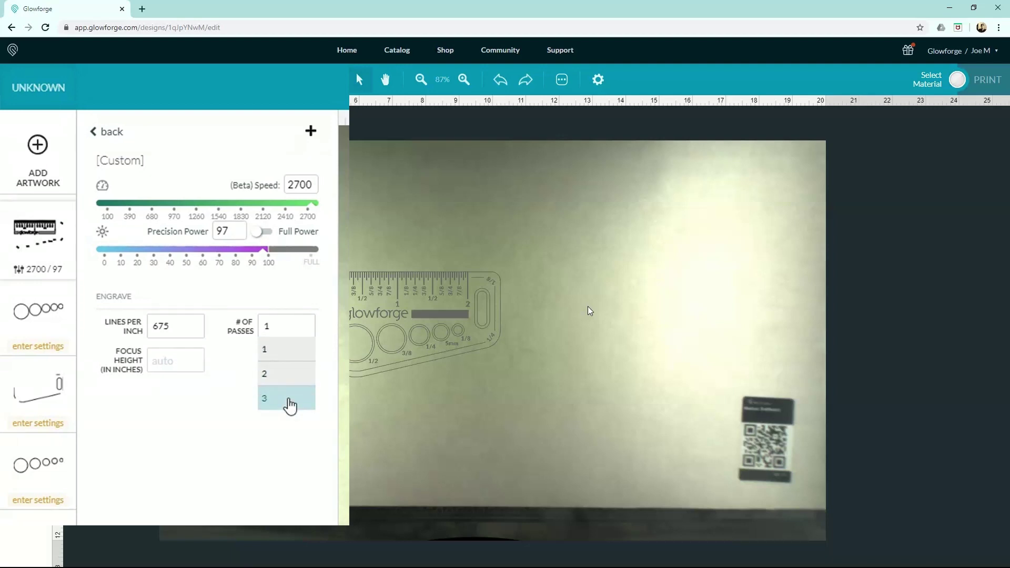
{"action": "left_click", "coordinate": [287, 404]}
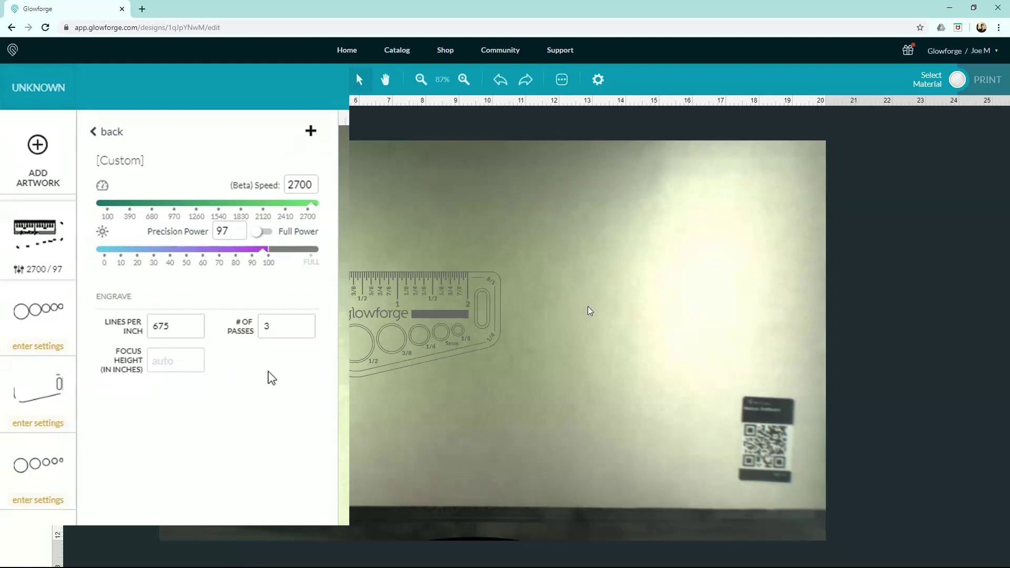
{"action": "left_click", "coordinate": [303, 330]}
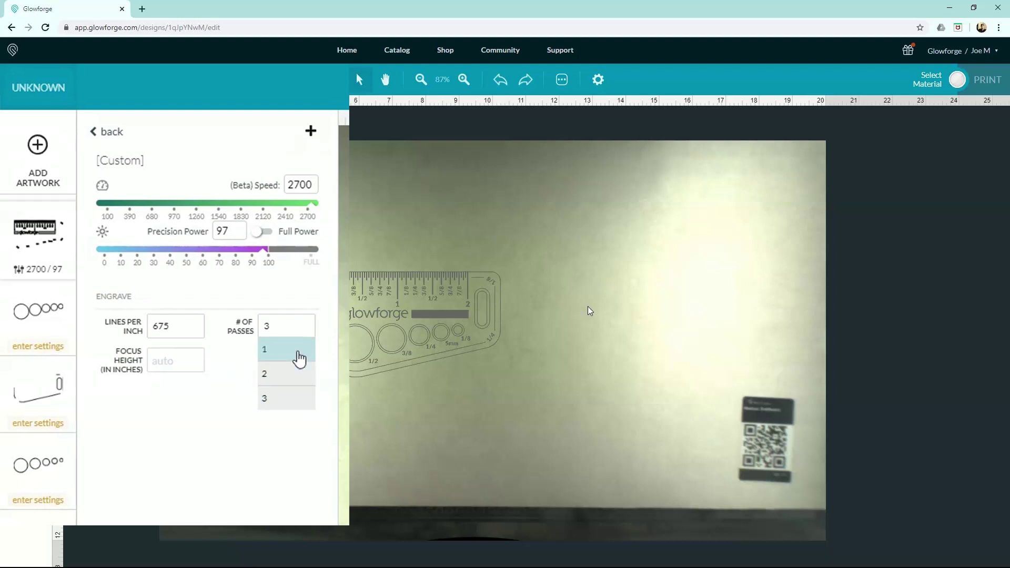
{"action": "left_click", "coordinate": [278, 349]}
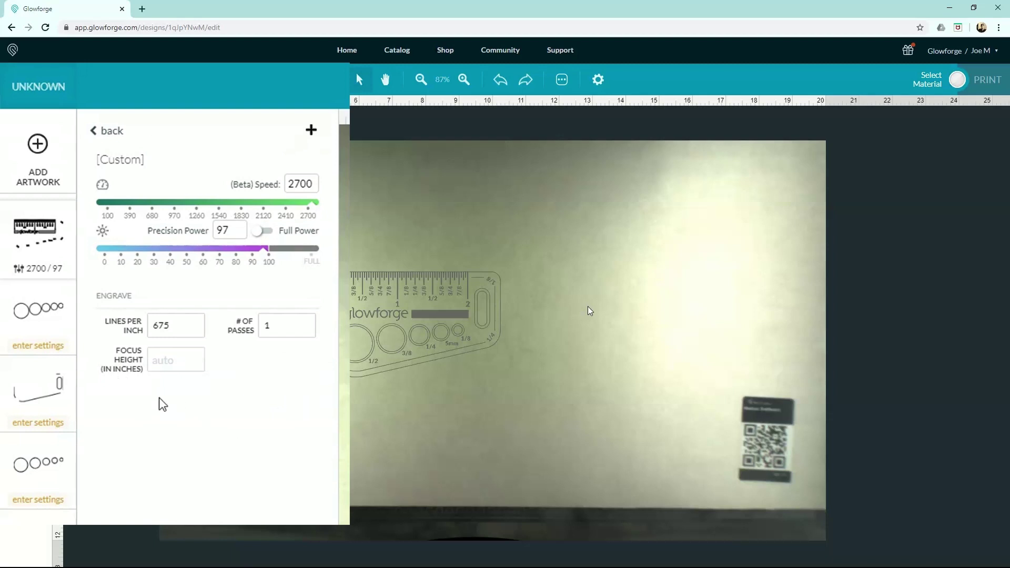
Leave the focus height on auto after entering and clearing .125.
{"action": "left_click", "coordinate": [175, 369]}
{"action": "type", "text": ".125"}
{"action": "key", "text": "Return"}
{"action": "left_click_drag", "start_coordinate": [190, 360], "coordinate": [152, 361]}
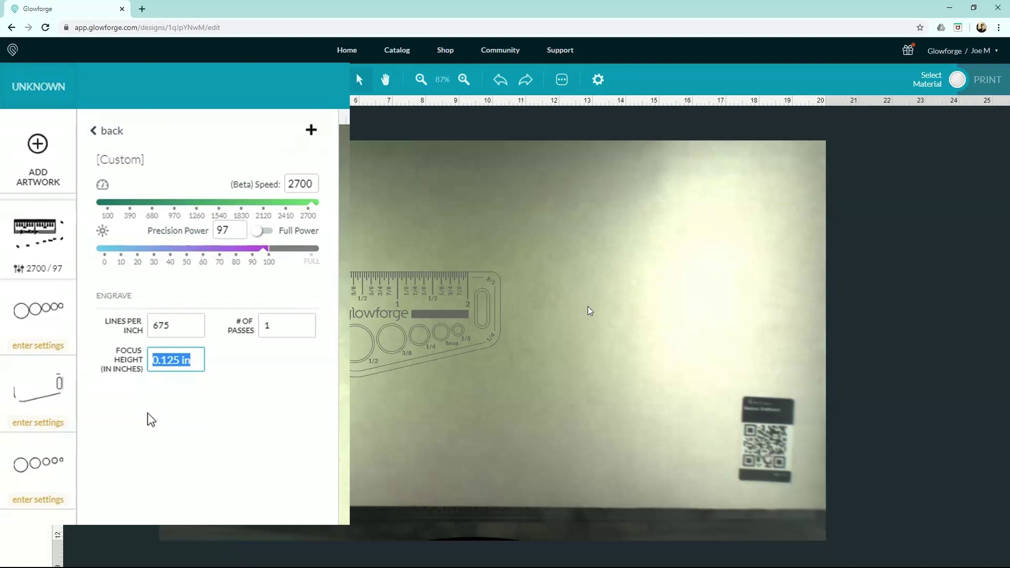
{"action": "key", "text": "BackSpace"}
{"action": "key", "text": "Return"}
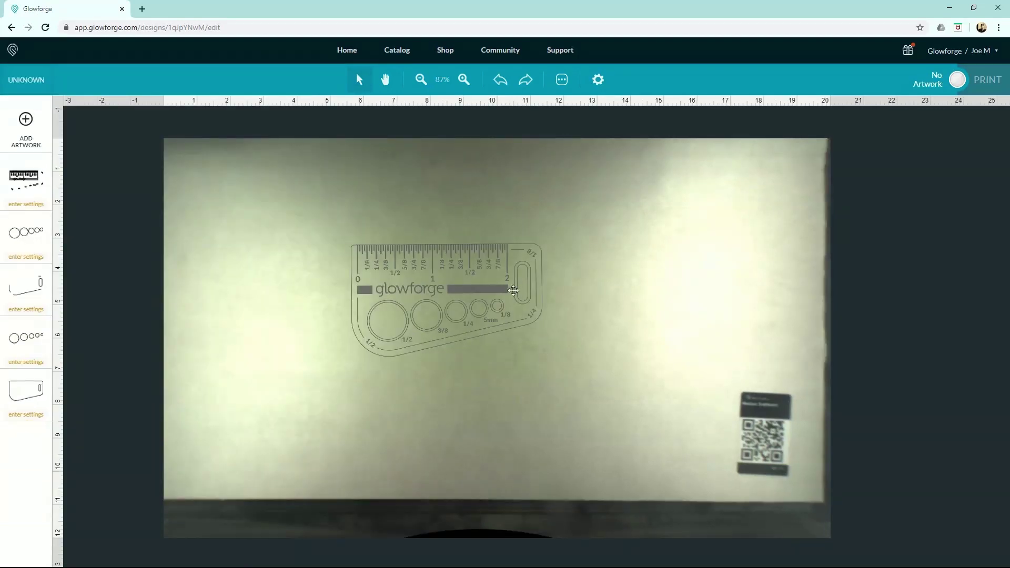
Nudge the ruler design slightly lower to line it up with the ruler on the material.
{"action": "left_click", "coordinate": [430, 290]}
{"action": "mouse_move", "coordinate": [430, 290]}
{"action": "left_mouse_down"}
{"action": "mouse_move", "coordinate": [430, 328]}
{"action": "mouse_move", "coordinate": [432, 309]}
{"action": "left_mouse_up"}
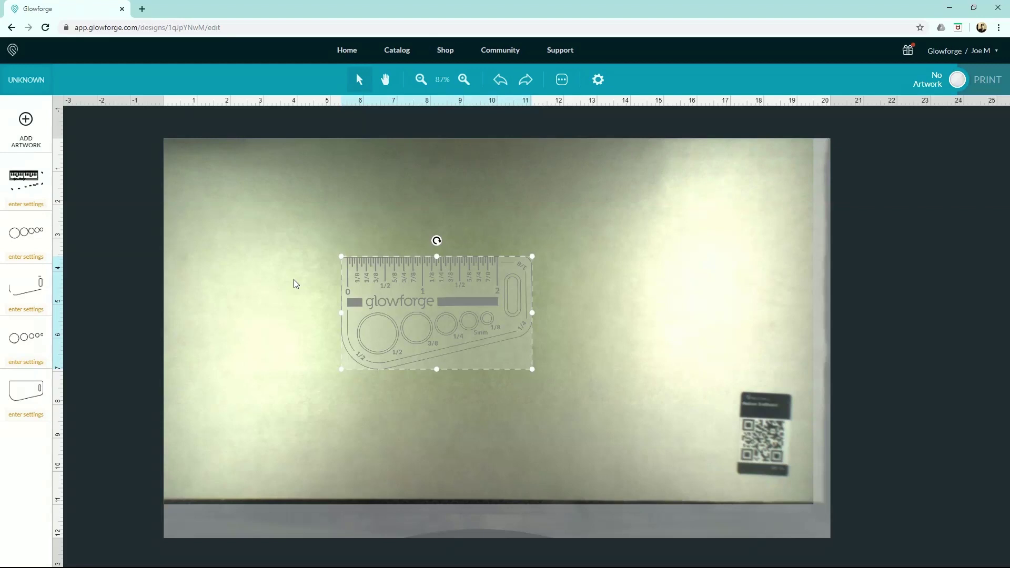
{"action": "left_click", "coordinate": [298, 349]}
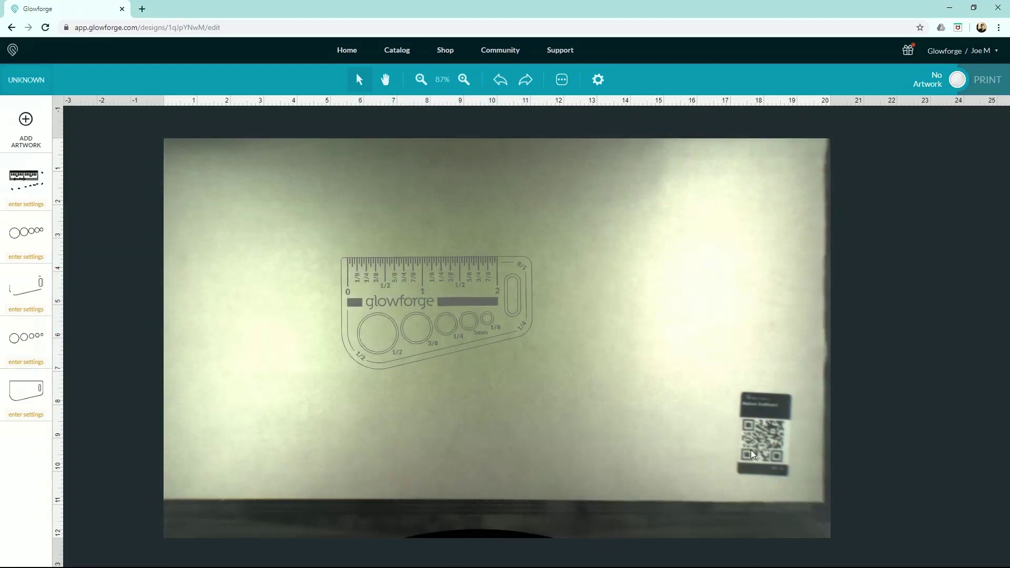
Search 'draft' in the material picker and select Medium Draftboard.
{"action": "left_click", "coordinate": [10, 87]}
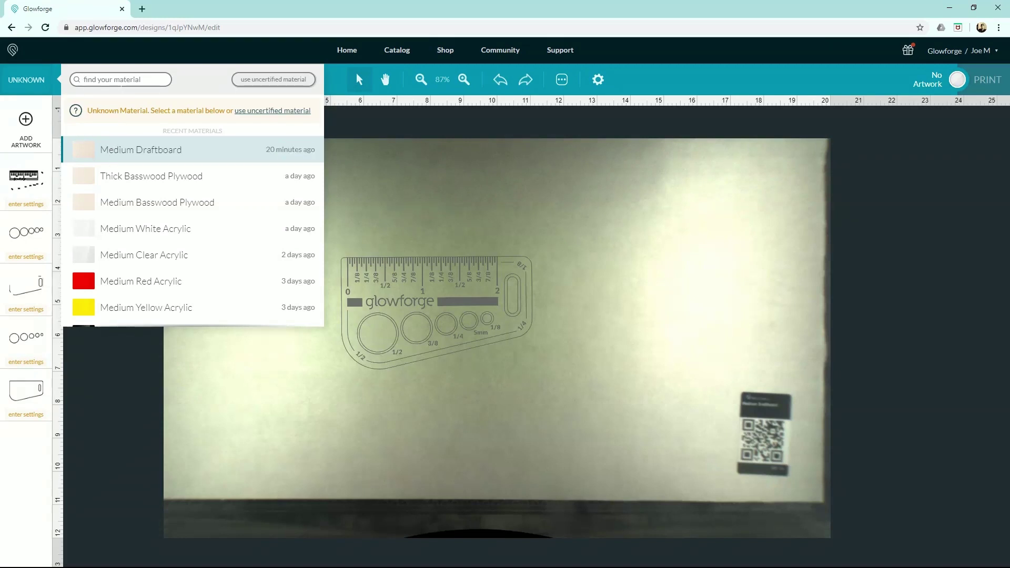
{"action": "type", "text": "draft"}
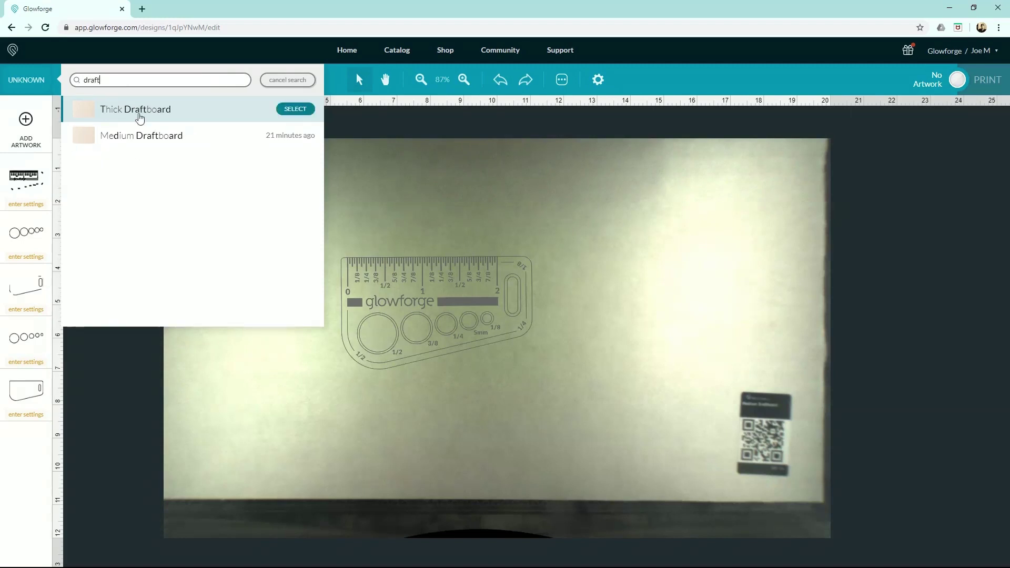
{"action": "mouse_move", "coordinate": [140, 133]}
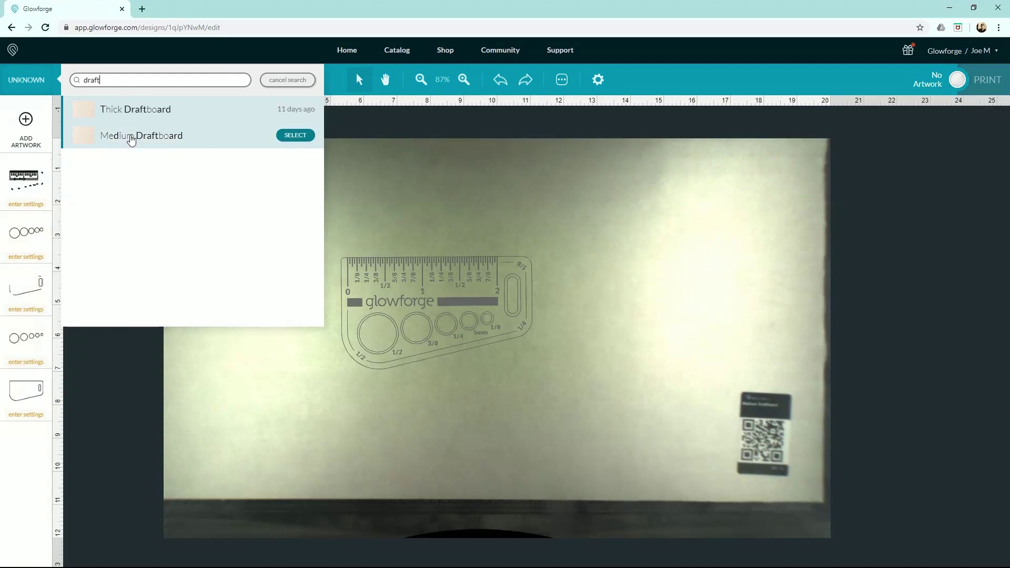
{"action": "left_click", "coordinate": [304, 138]}
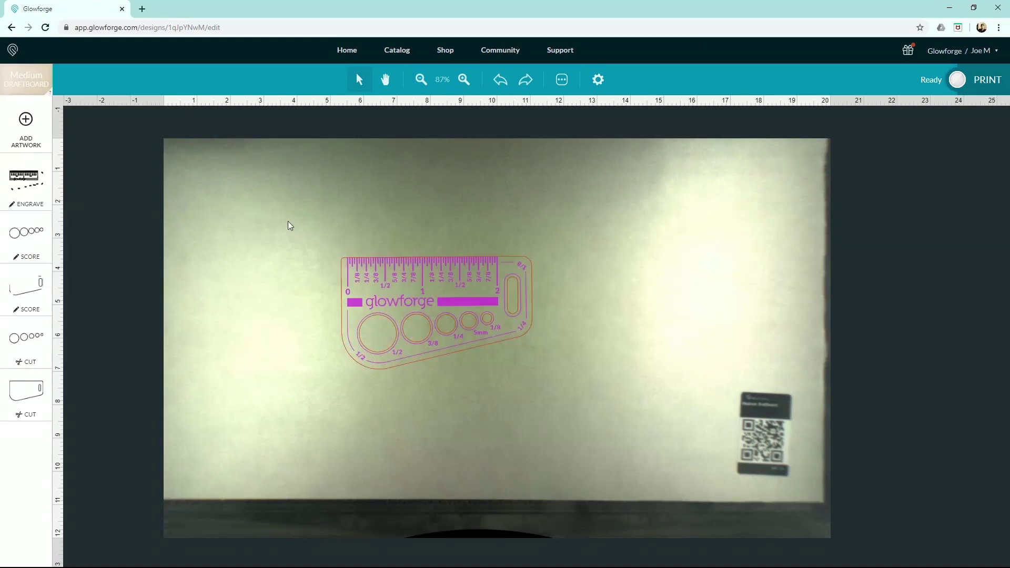
{"action": "left_click", "coordinate": [26, 195]}
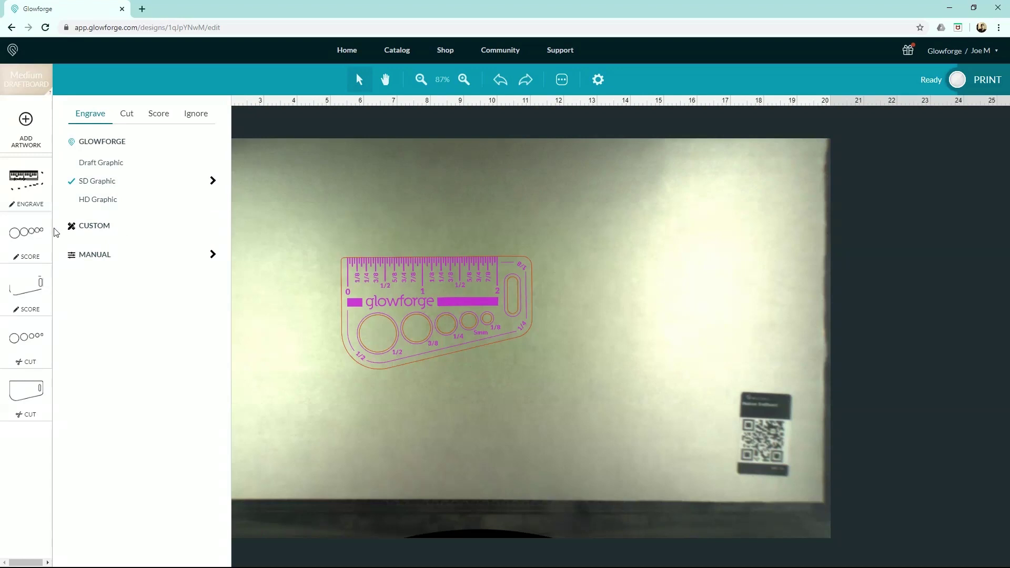
{"action": "left_click", "coordinate": [289, 310]}
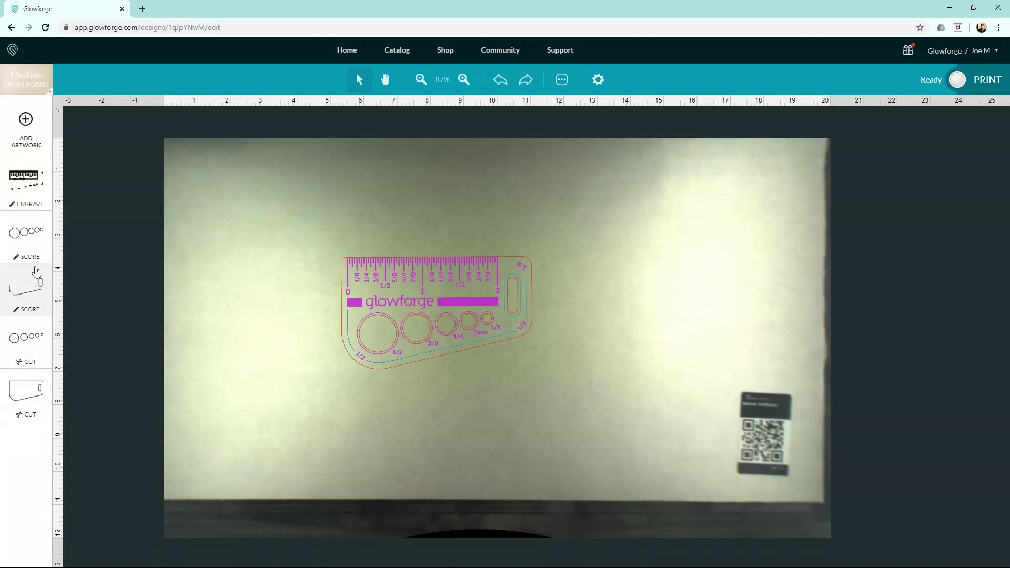
Give the final outline cut step custom settings of speed 183 at full power.
{"action": "left_click", "coordinate": [25, 399]}
{"action": "left_click", "coordinate": [212, 163]}
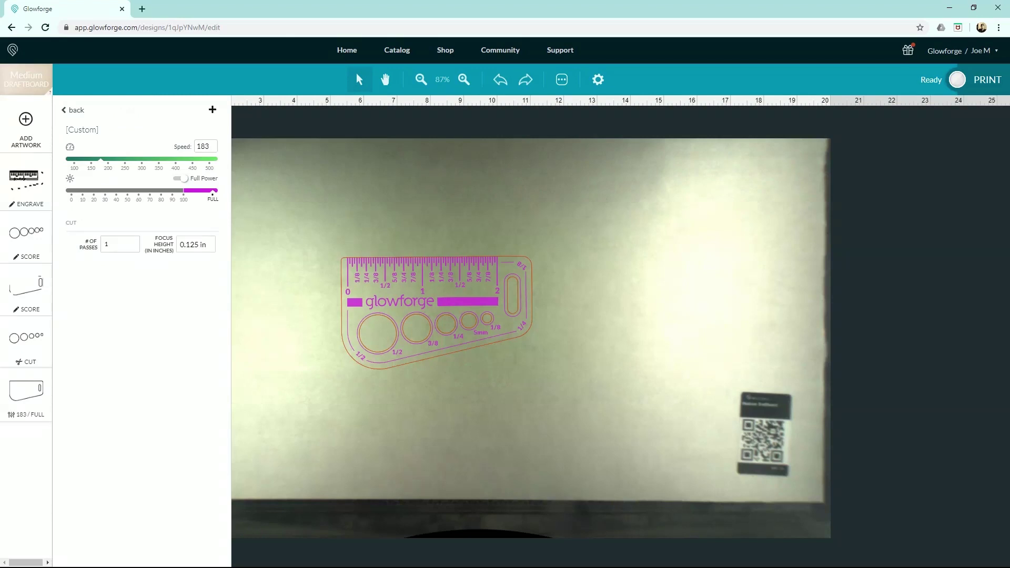
{"action": "left_click", "coordinate": [309, 265]}
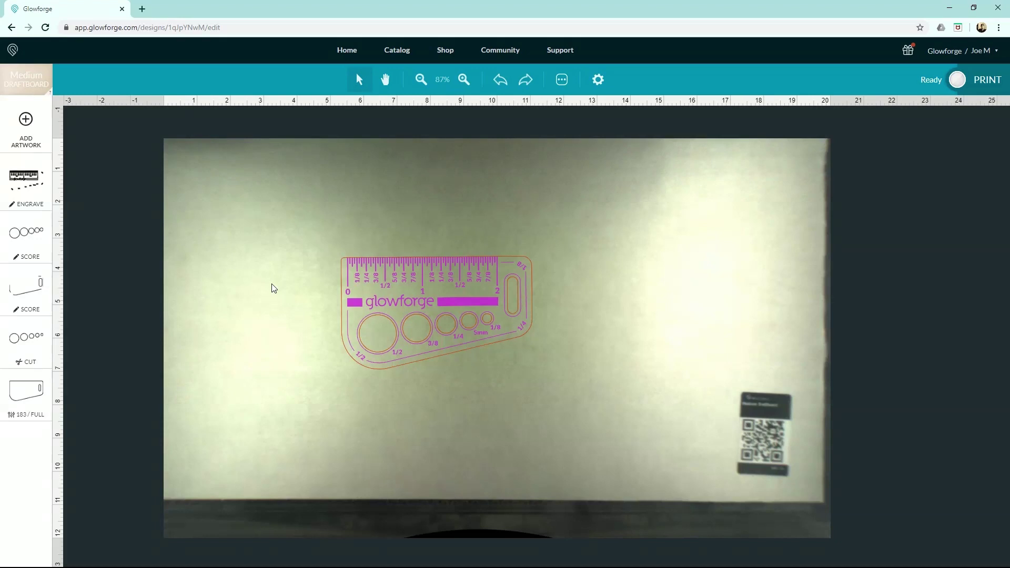
{"action": "left_click", "coordinate": [29, 390]}
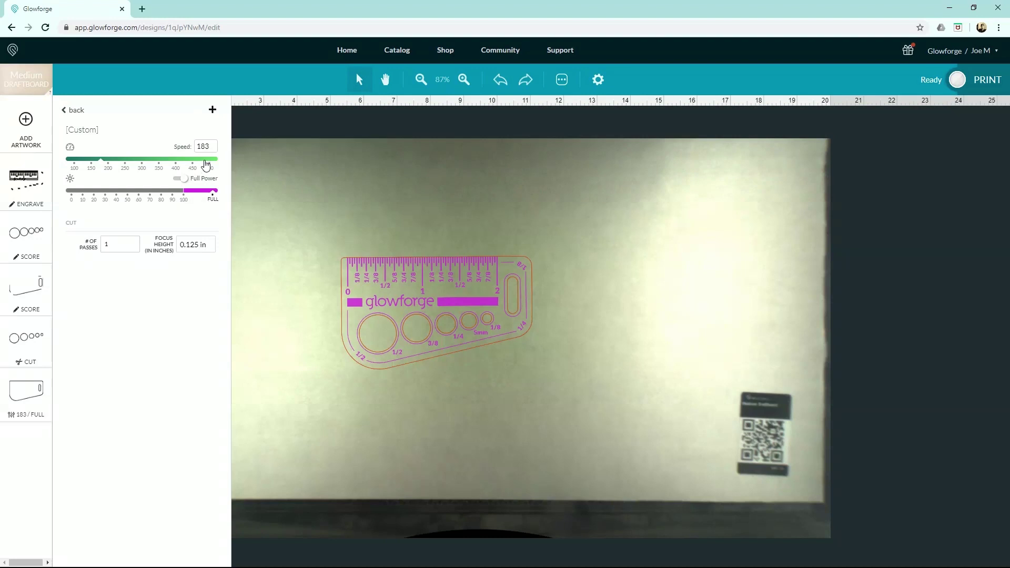
{"action": "left_click", "coordinate": [276, 226]}
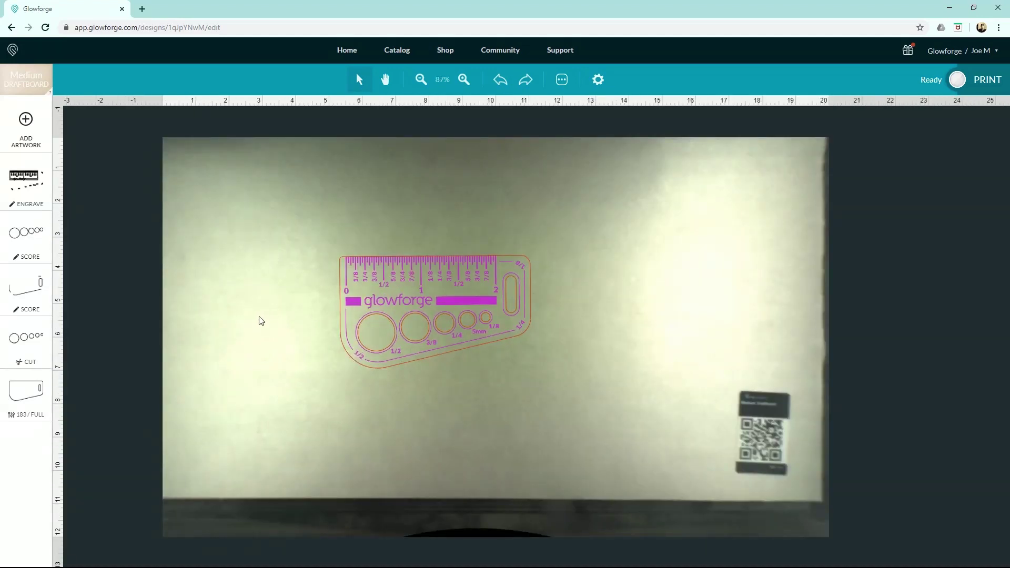
Nudge the ruler design slightly down and right on the bed, then return to the Design Library.
{"action": "left_click", "coordinate": [29, 132]}
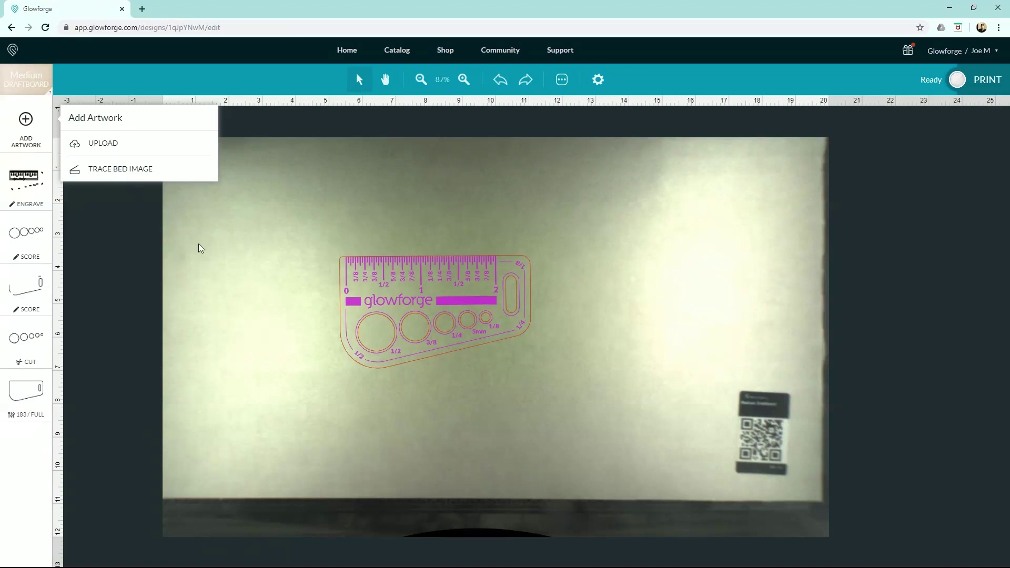
{"action": "left_click", "coordinate": [210, 252]}
{"action": "left_click", "coordinate": [460, 320]}
{"action": "left_click_drag", "start_coordinate": [446, 309], "coordinate": [448, 316]}
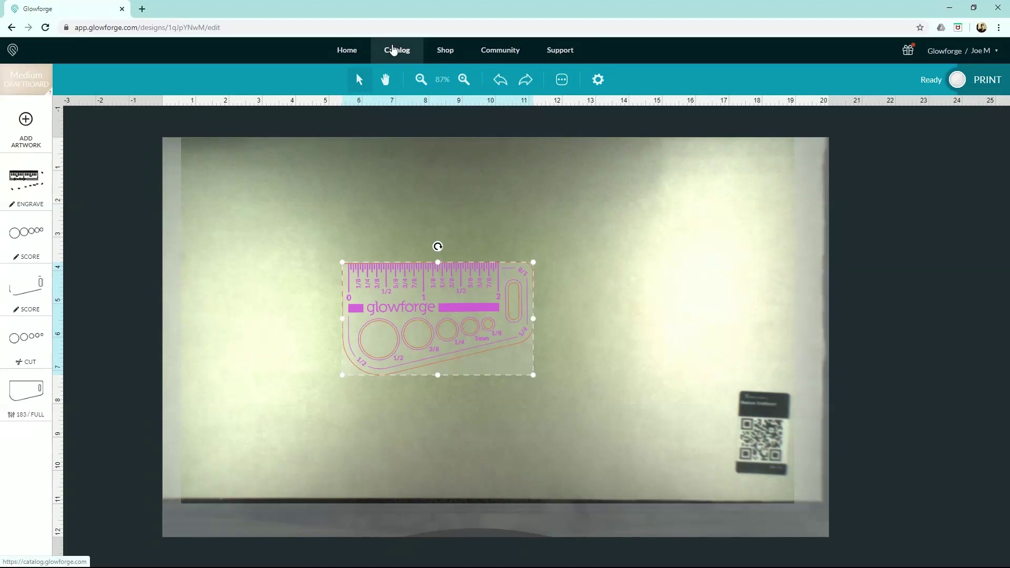
{"action": "left_click", "coordinate": [356, 52]}
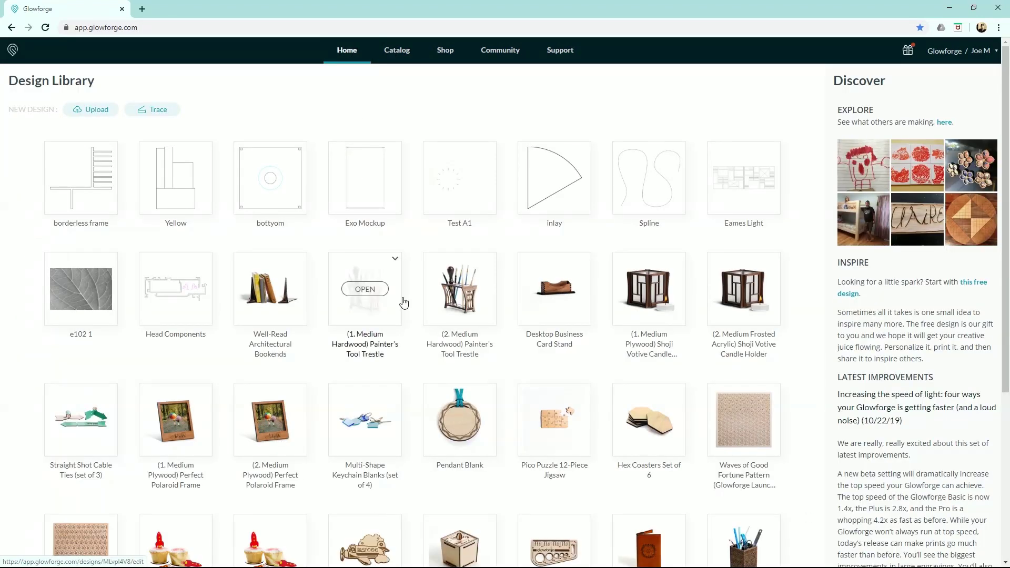
Browse the Glowforge design catalog's listings, then go to the materials store.
{"action": "left_click", "coordinate": [400, 54]}
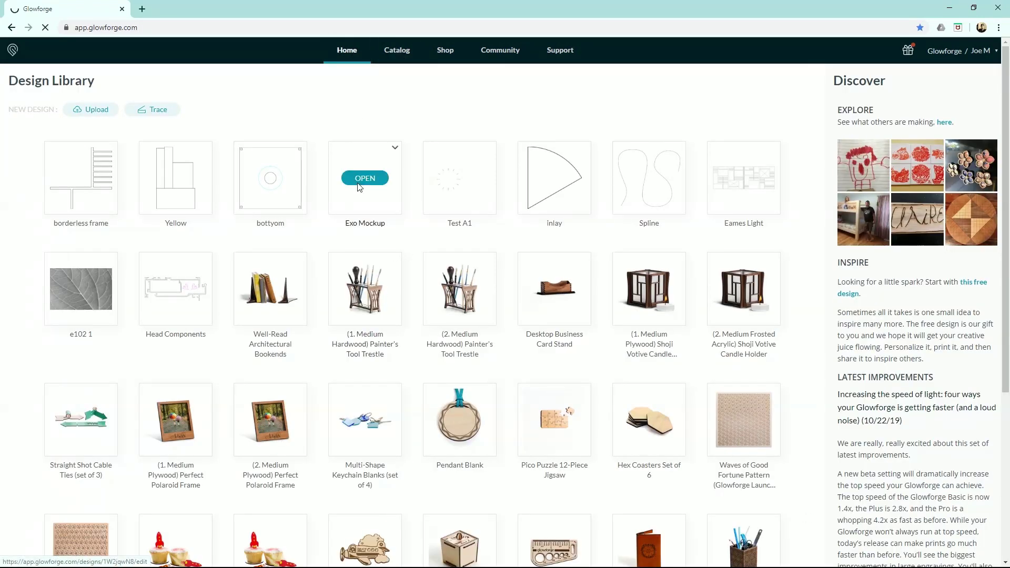
{"action": "scroll", "coordinate": [431, 310], "scroll_direction": "down", "scroll_amount": 2}
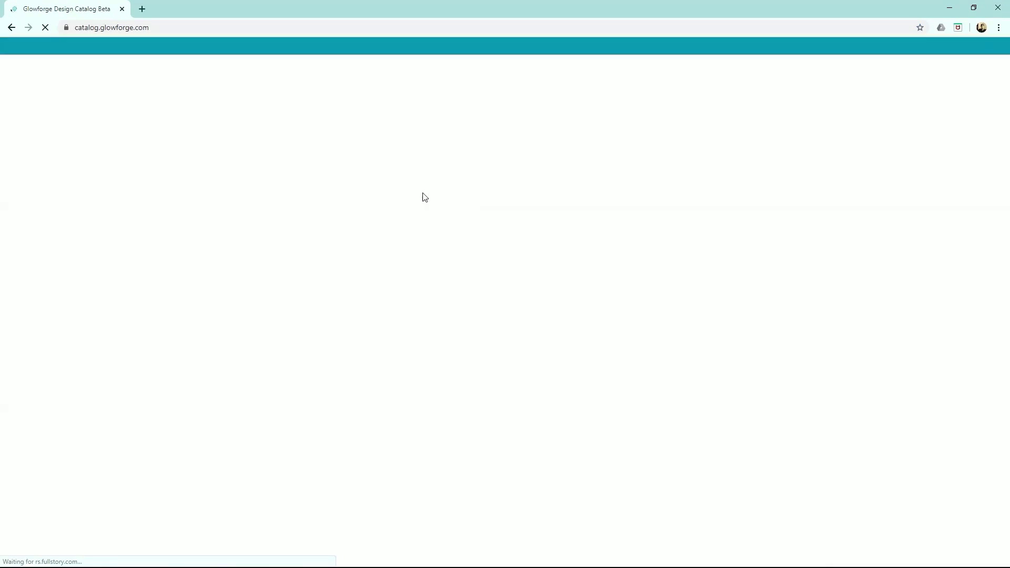
{"action": "scroll", "coordinate": [389, 241], "scroll_direction": "down", "scroll_amount": 1}
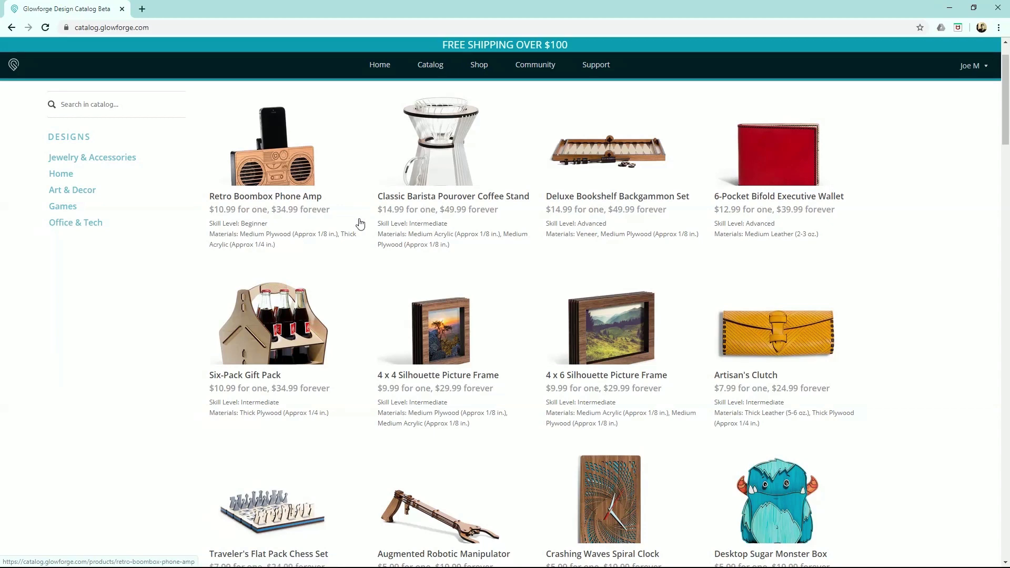
{"action": "scroll", "coordinate": [440, 355], "scroll_direction": "down", "scroll_amount": 3}
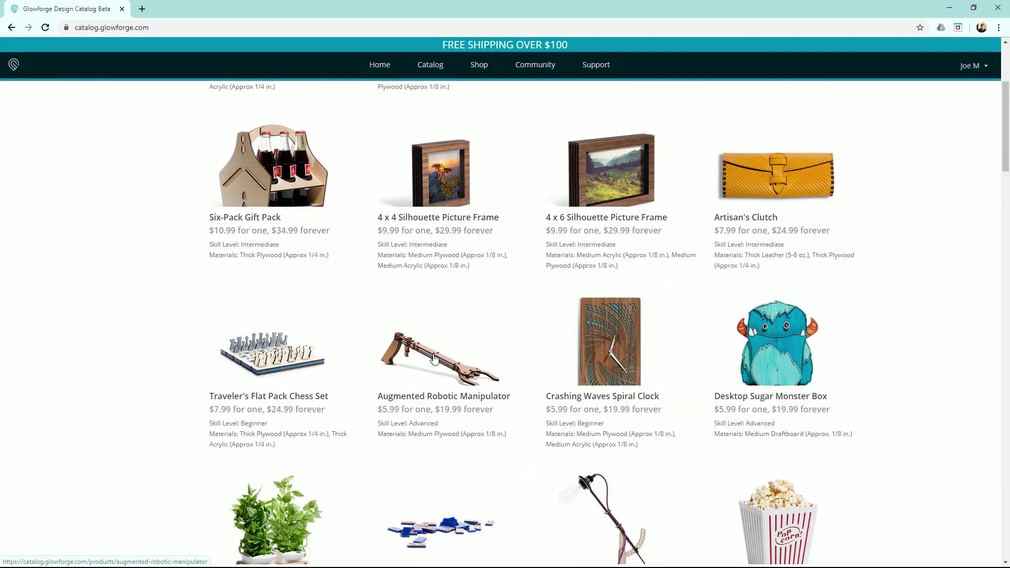
{"action": "scroll", "coordinate": [463, 368], "scroll_direction": "down", "scroll_amount": 6}
{"action": "scroll", "coordinate": [431, 362], "scroll_direction": "down", "scroll_amount": 3}
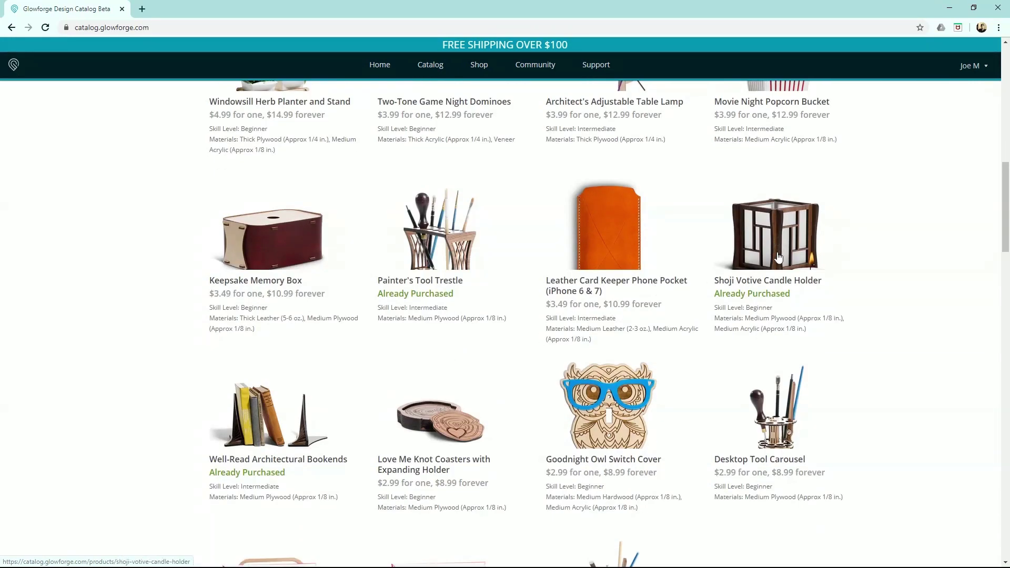
{"action": "scroll", "coordinate": [358, 347], "scroll_direction": "down", "scroll_amount": 3}
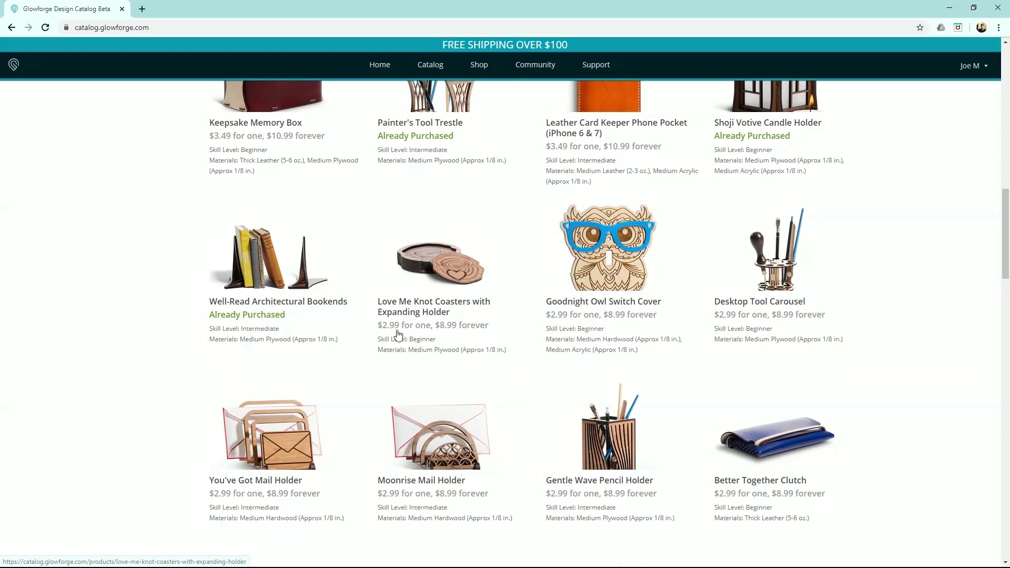
{"action": "scroll", "coordinate": [389, 315], "scroll_direction": "down", "scroll_amount": 3}
{"action": "scroll", "coordinate": [377, 321], "scroll_direction": "down", "scroll_amount": 4}
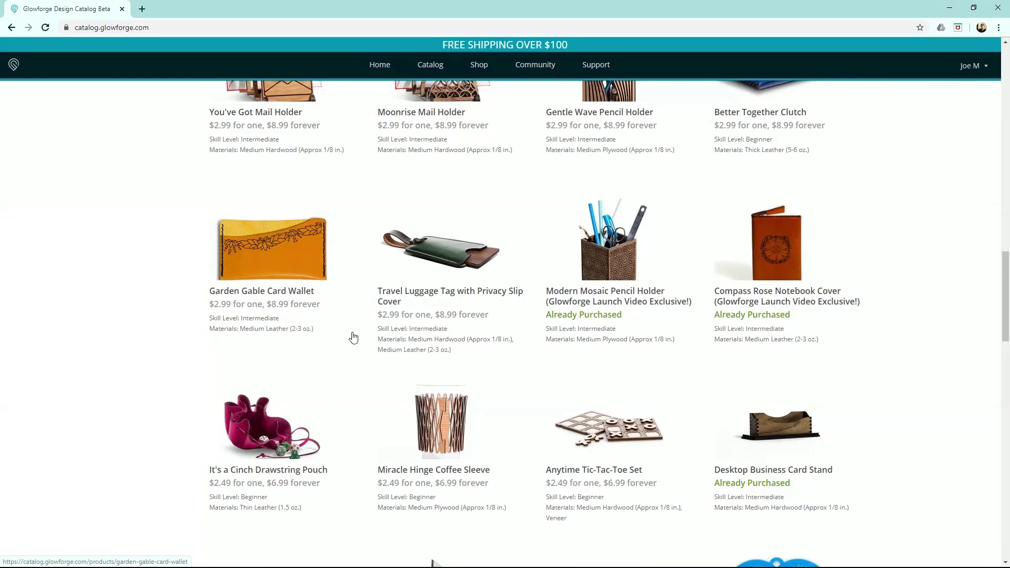
{"action": "scroll", "coordinate": [354, 337], "scroll_direction": "up", "scroll_amount": 15}
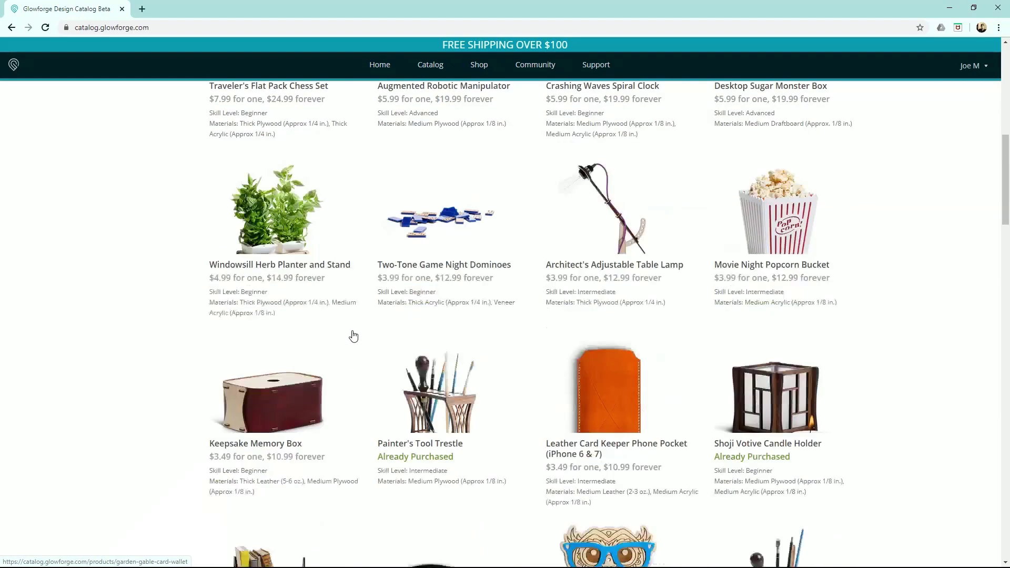
{"action": "left_click", "coordinate": [485, 72]}
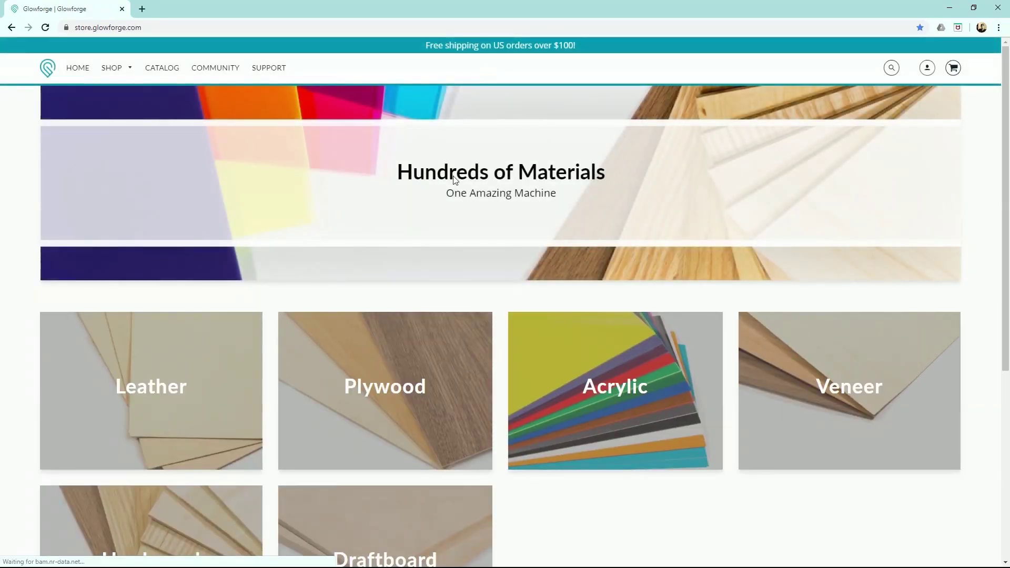
Look over the Leather, Plywood, Acrylic, Veneer, Hardwood and Draftboard materials, then return to the catalog.
{"action": "scroll", "coordinate": [503, 285], "scroll_direction": "down", "scroll_amount": 2}
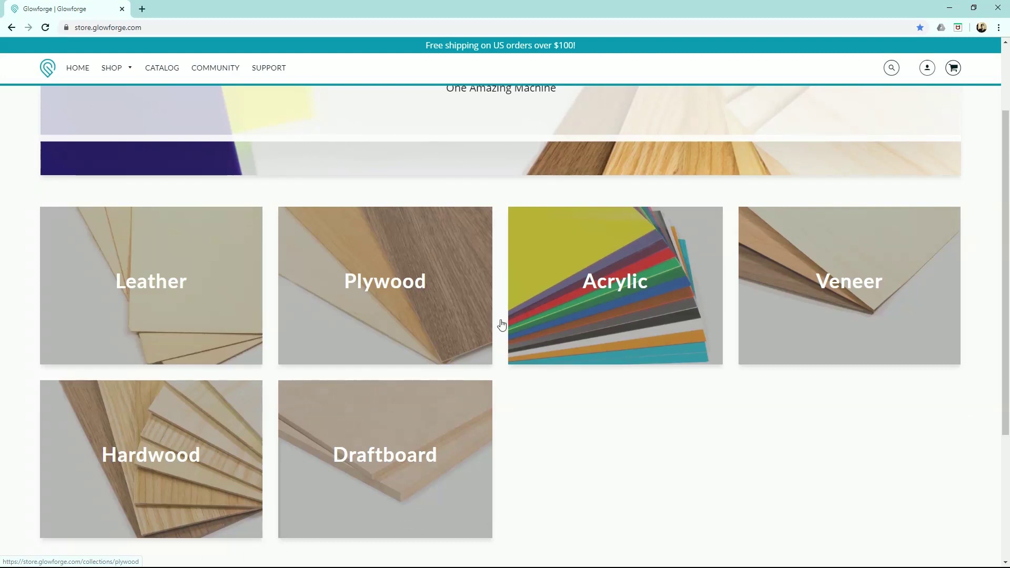
{"action": "scroll", "coordinate": [500, 323], "scroll_direction": "up", "scroll_amount": 2}
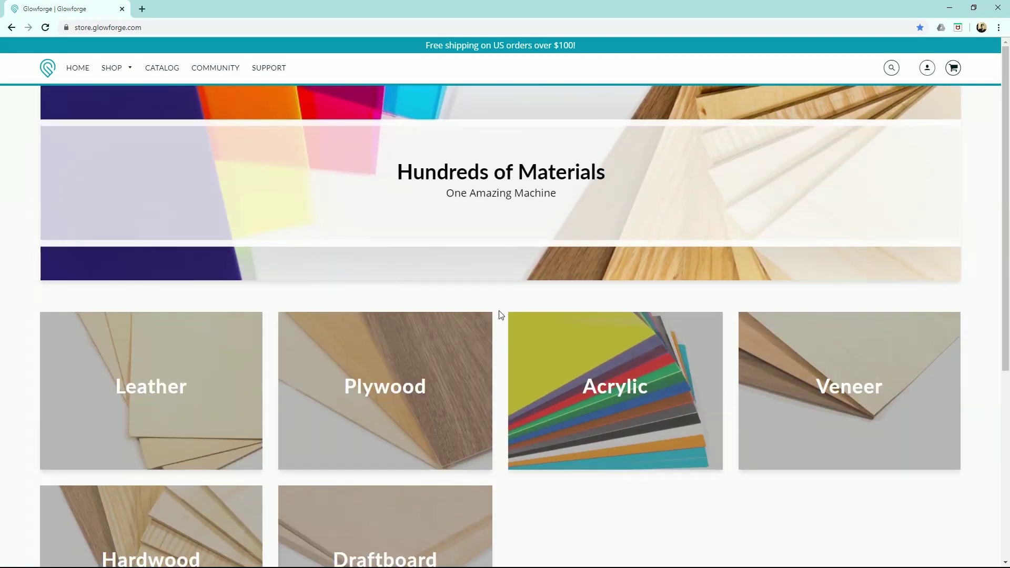
{"action": "scroll", "coordinate": [501, 315], "scroll_direction": "down", "scroll_amount": 3}
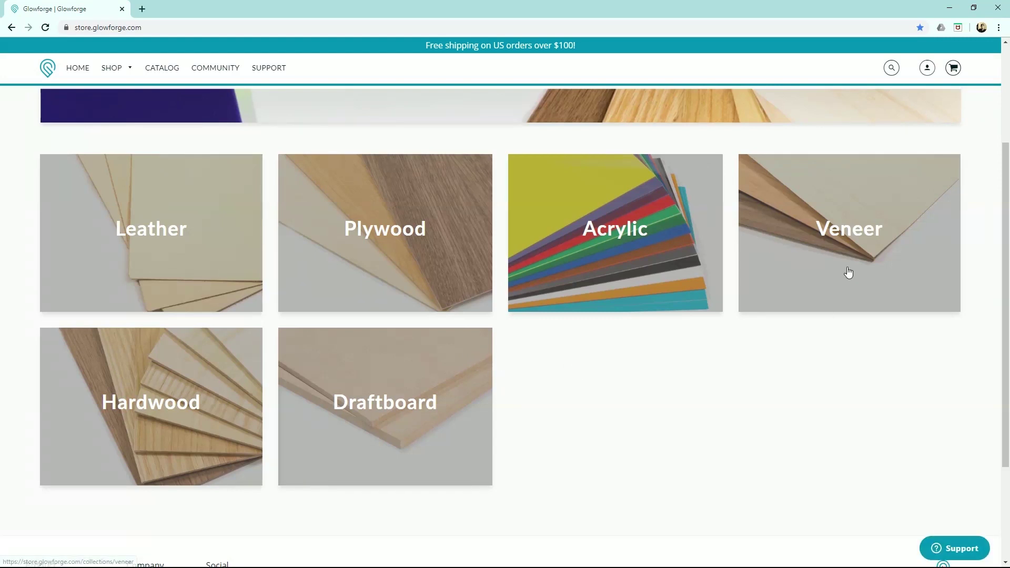
{"action": "scroll", "coordinate": [425, 350], "scroll_direction": "up", "scroll_amount": 3}
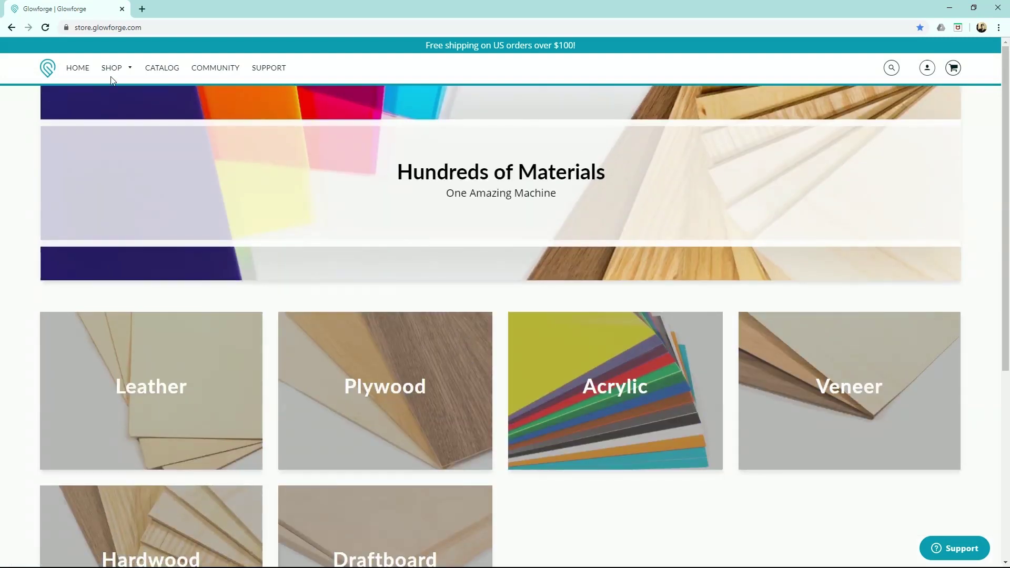
{"action": "left_click", "coordinate": [162, 67]}
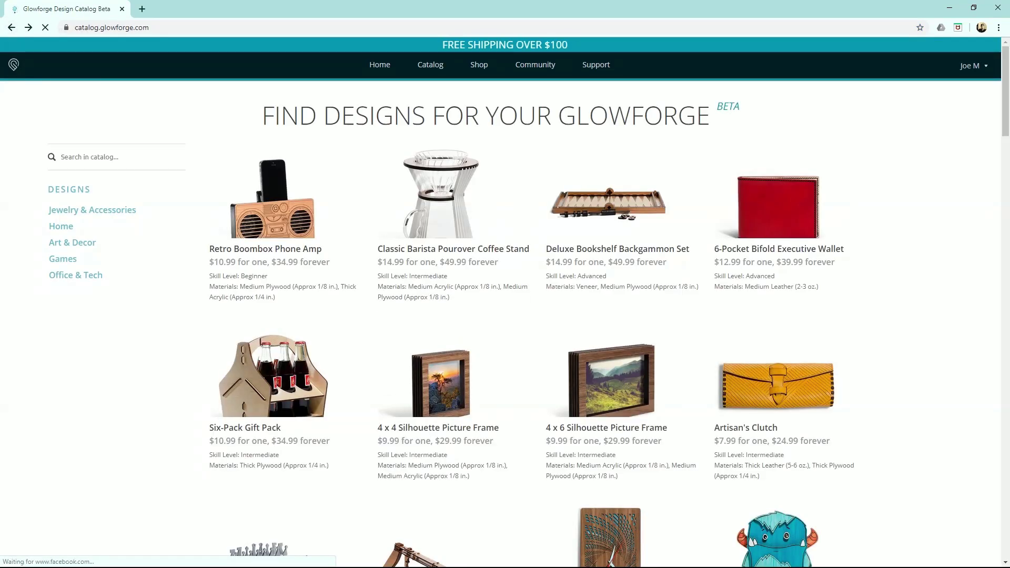
Browse the Glowforge owners forum discussion categories, then go back to the catalog page.
{"action": "left_click", "coordinate": [541, 68]}
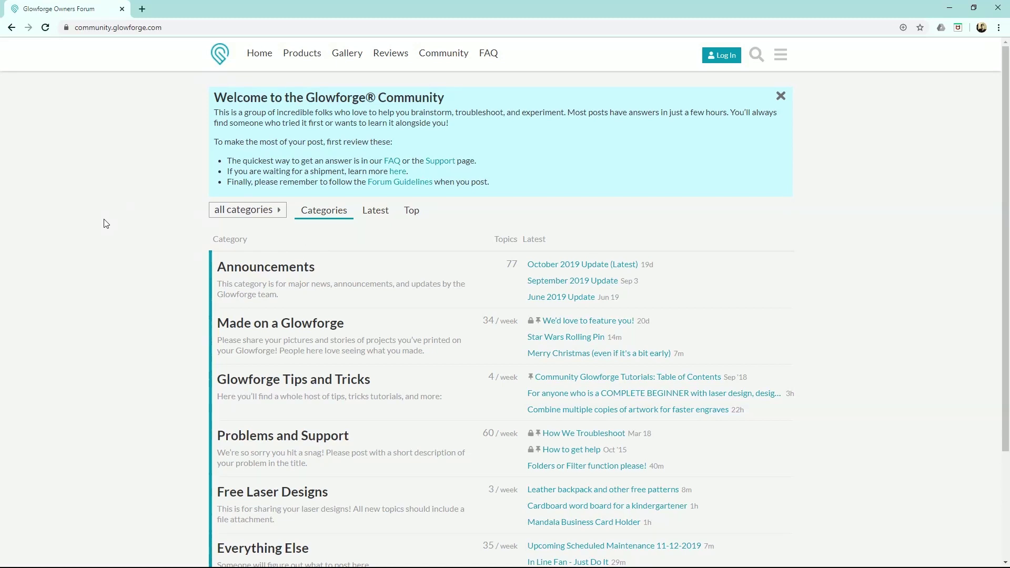
{"action": "scroll", "coordinate": [166, 294], "scroll_direction": "down", "scroll_amount": 1}
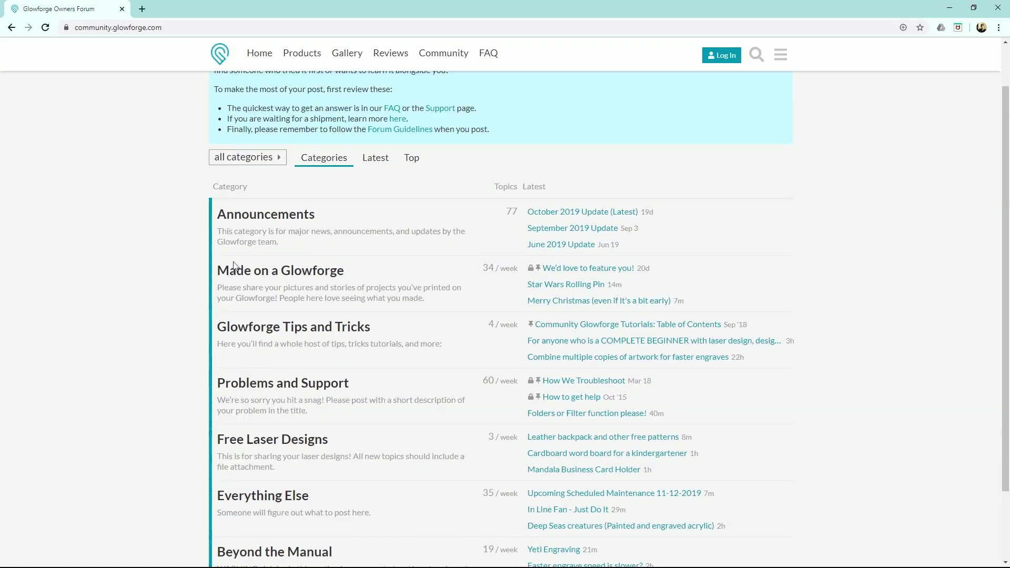
{"action": "scroll", "coordinate": [184, 278], "scroll_direction": "up", "scroll_amount": 1}
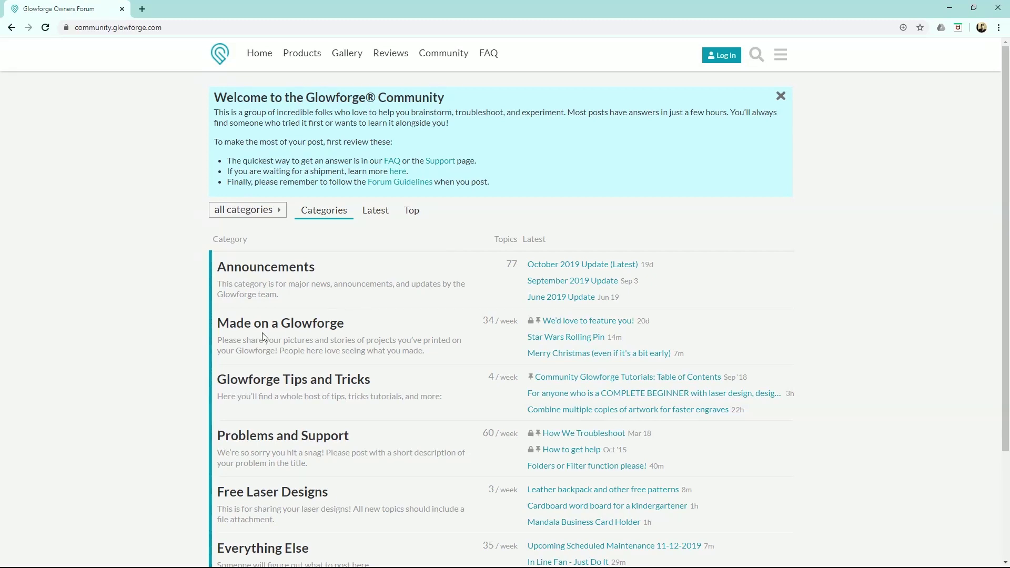
{"action": "scroll", "coordinate": [165, 363], "scroll_direction": "down", "scroll_amount": 1}
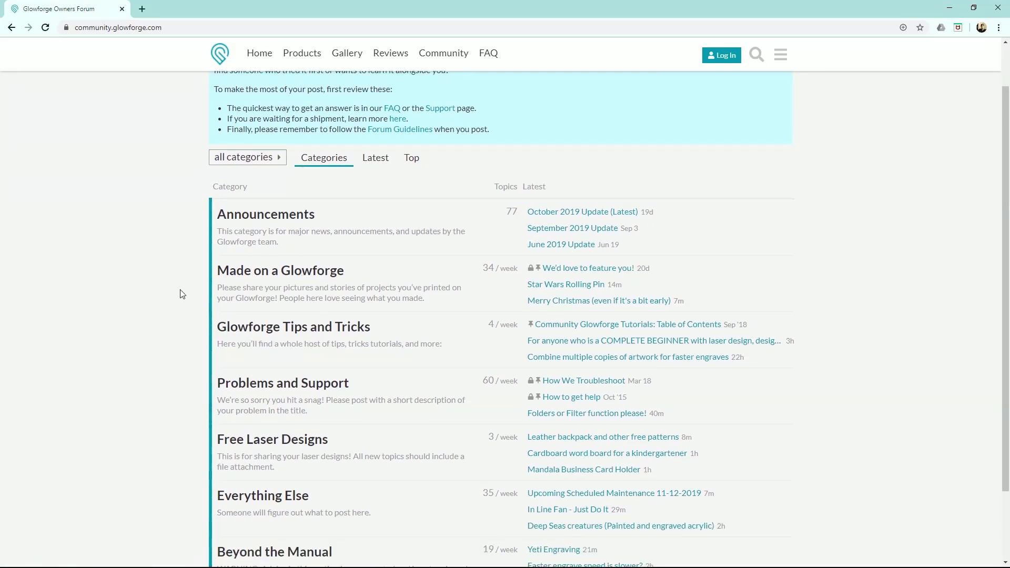
{"action": "scroll", "coordinate": [182, 298], "scroll_direction": "up", "scroll_amount": 1}
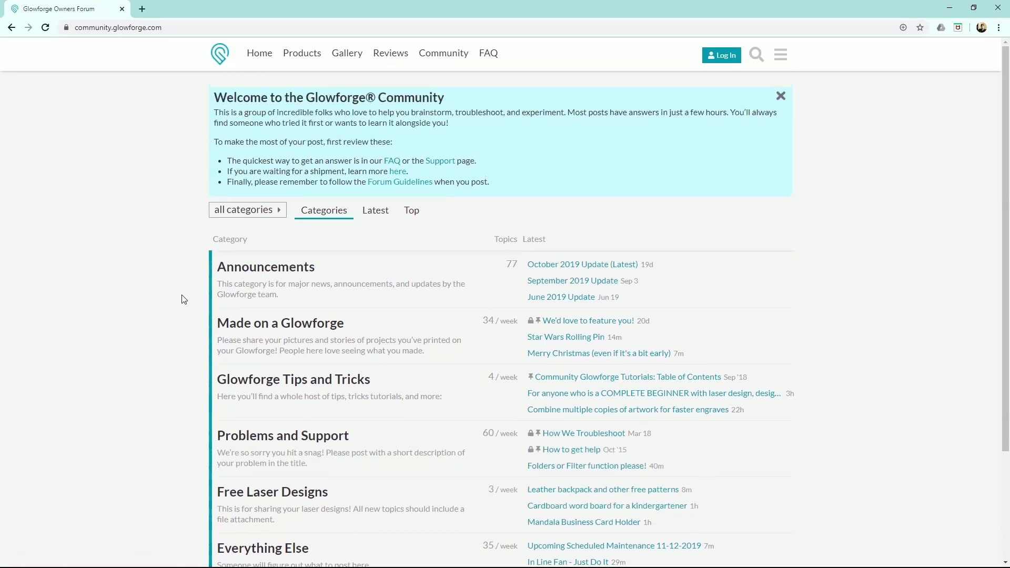
{"action": "left_click", "coordinate": [11, 29]}
Open Glowforge Support and scroll through its help topics.
{"action": "left_click", "coordinate": [596, 65]}
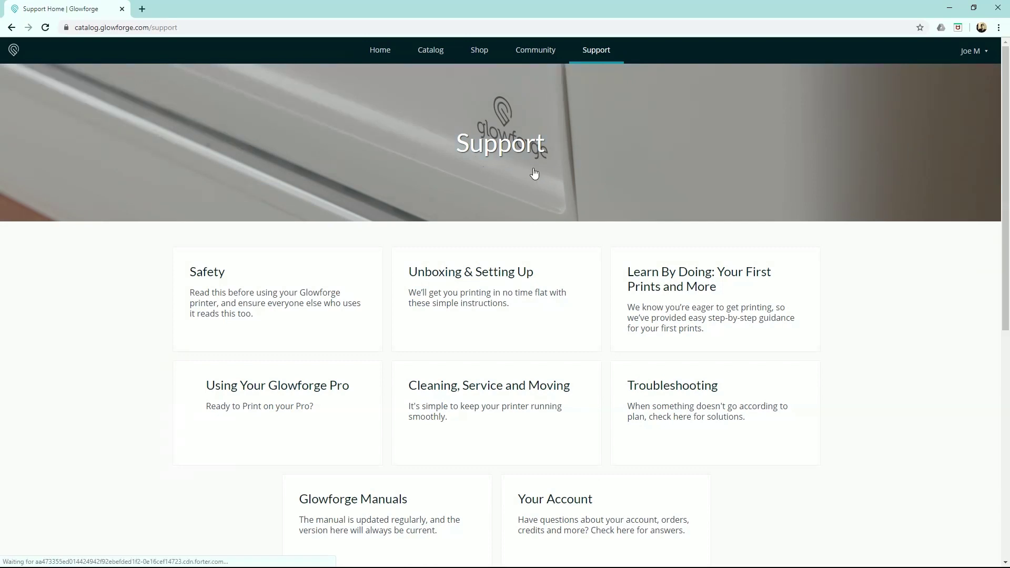
{"action": "scroll", "coordinate": [480, 345], "scroll_direction": "down", "scroll_amount": 2}
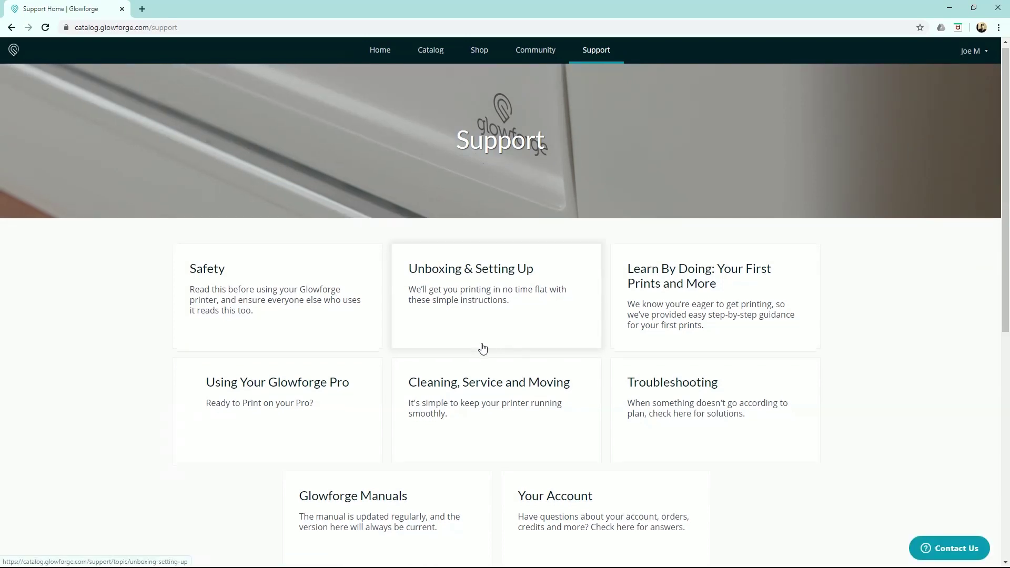